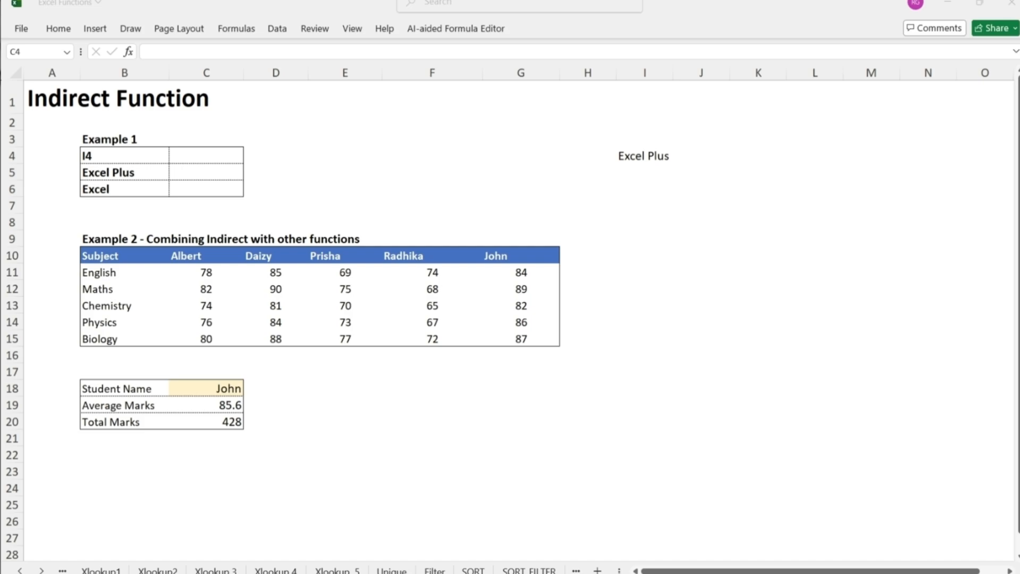
# - Enter =INDIRECT(B4) in C4 and compare the reference text in B4 with the cell it points to, I4
pyautogui.click(213, 155)
pyautogui.doubleClick(212, 155)
pyautogui.write('=')
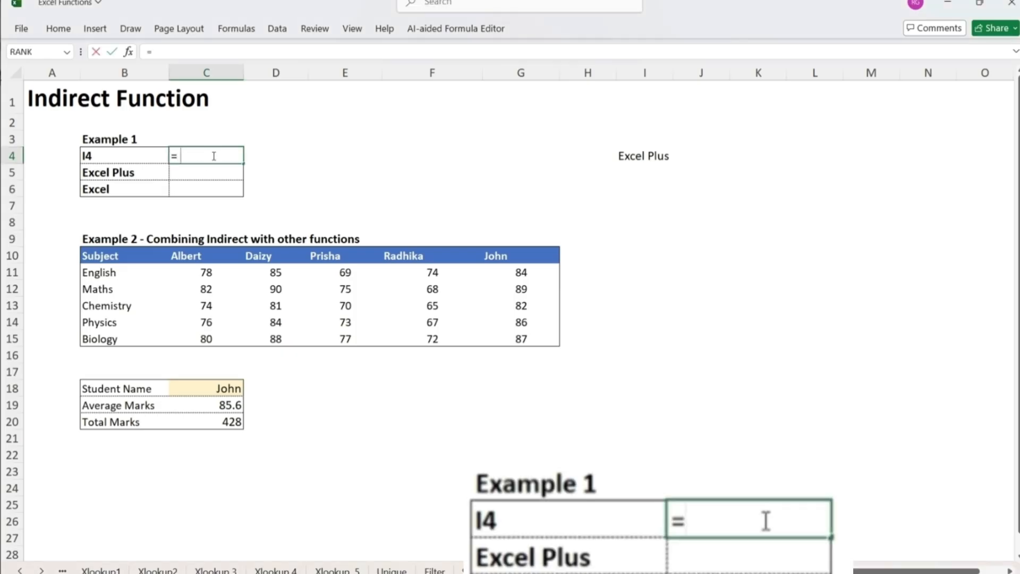
pyautogui.write('INDIRECT(')
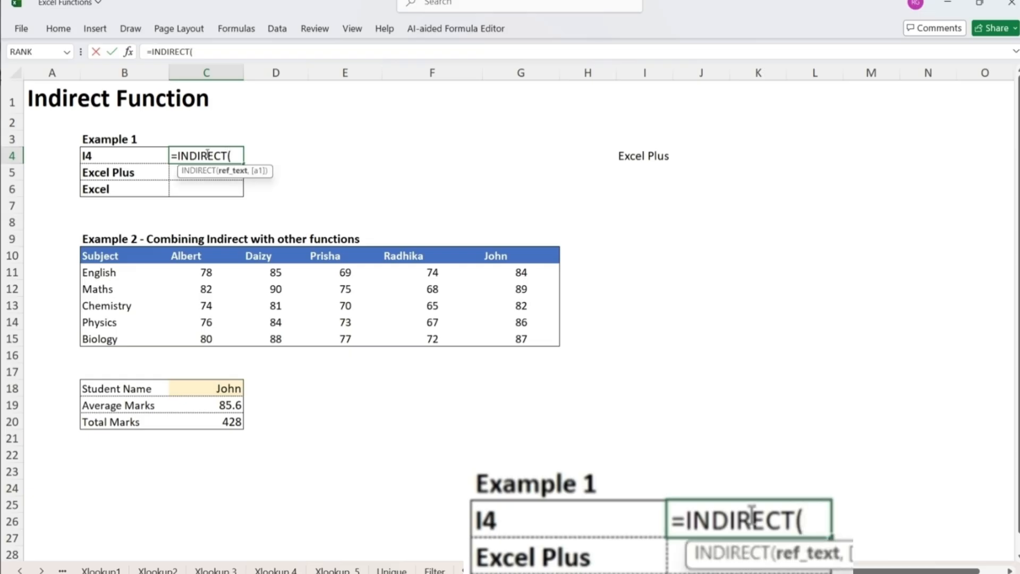
pyautogui.press('Left')
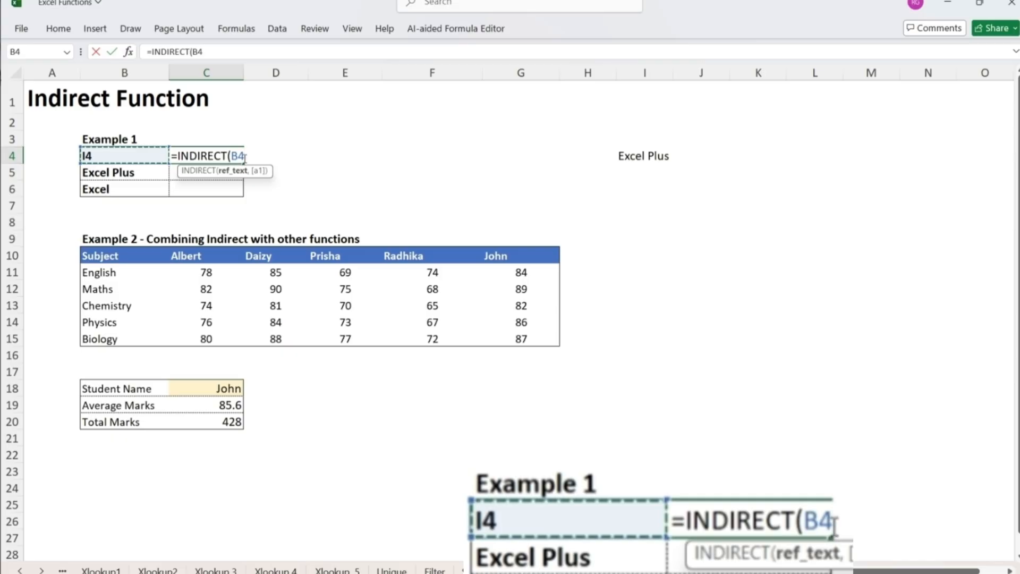
pyautogui.write(')')
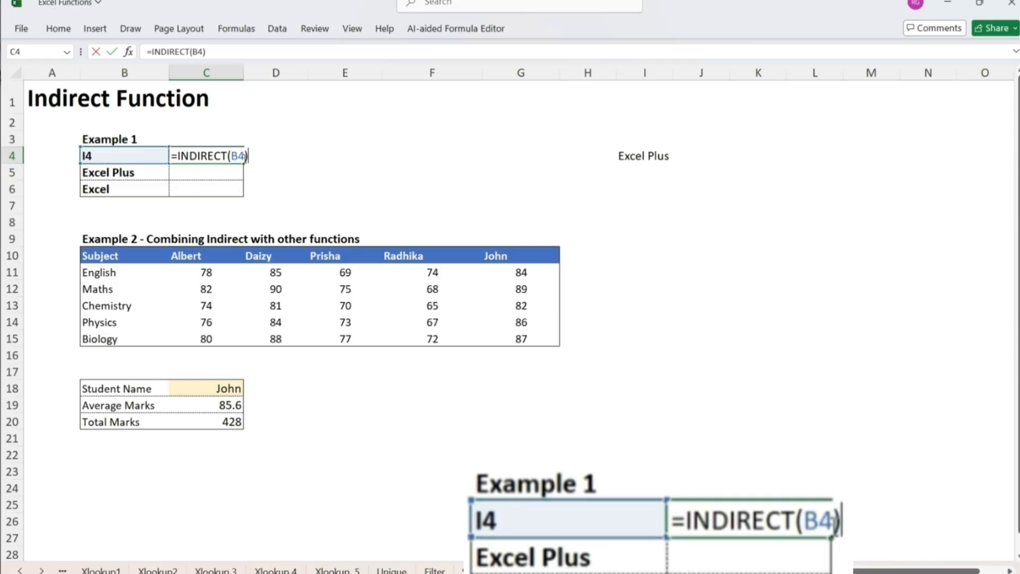
pyautogui.press('Return')
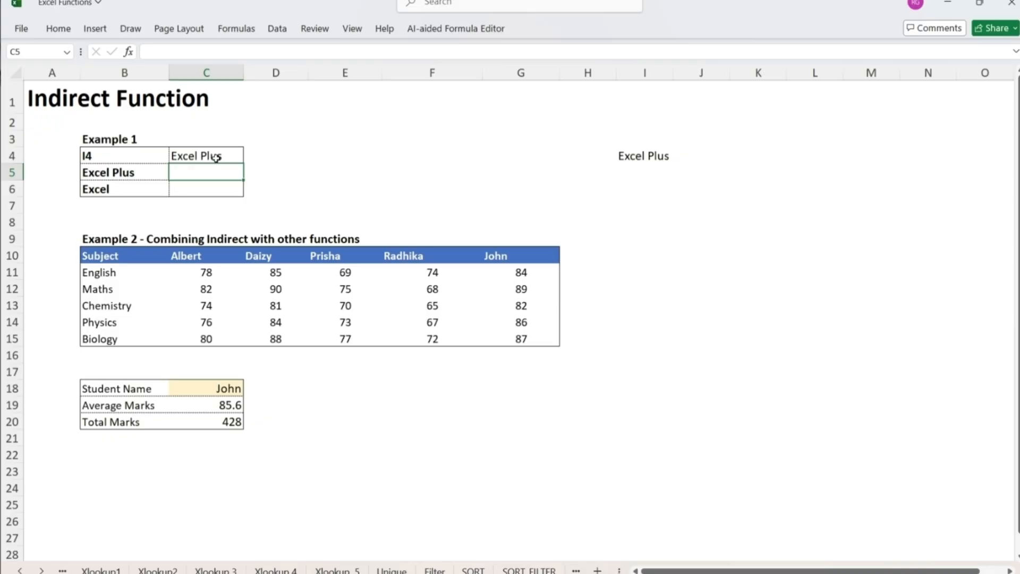
pyautogui.click(119, 152)
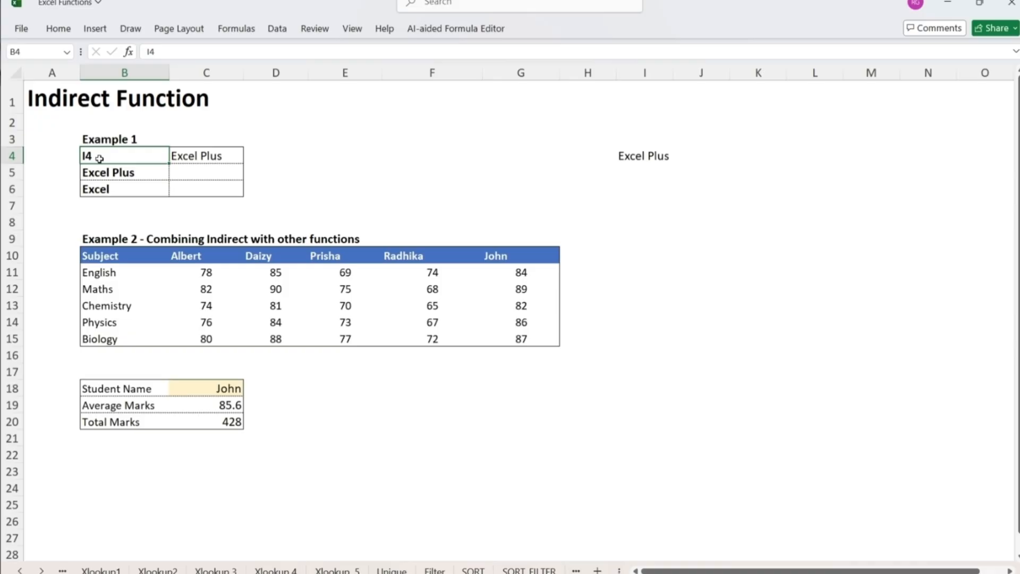
pyautogui.click(647, 156)
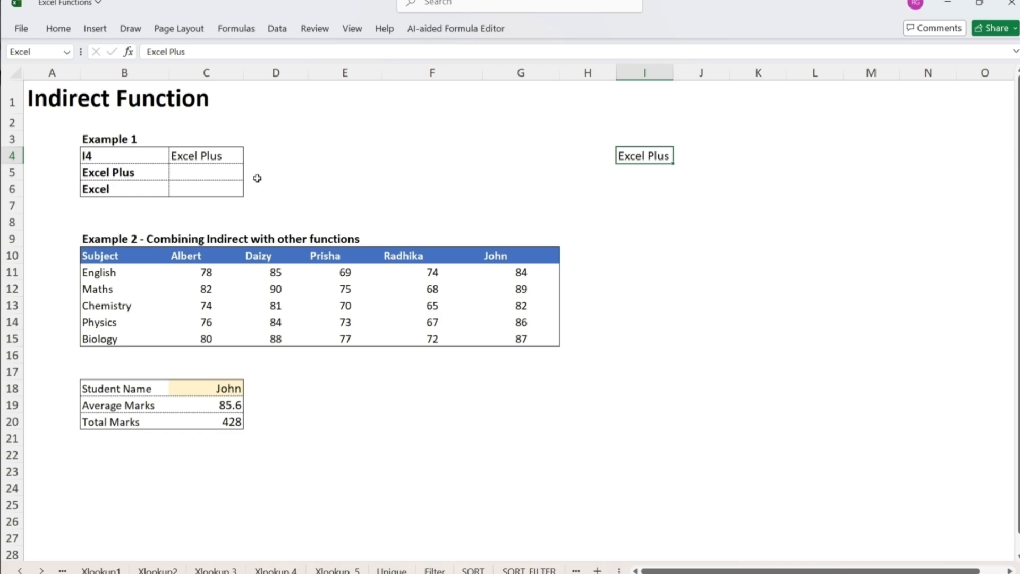
pyautogui.click(134, 159)
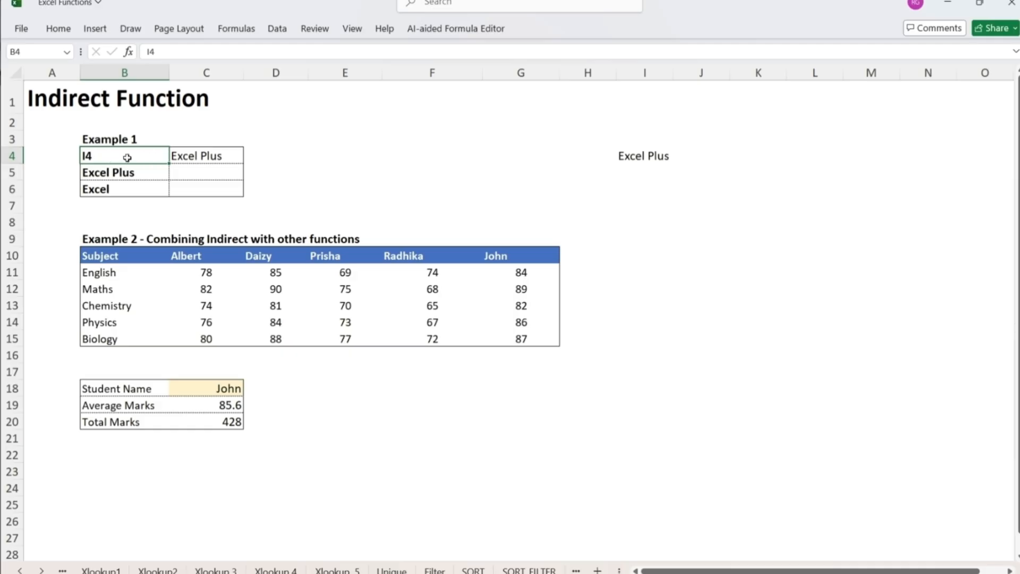
pyautogui.click(630, 157)
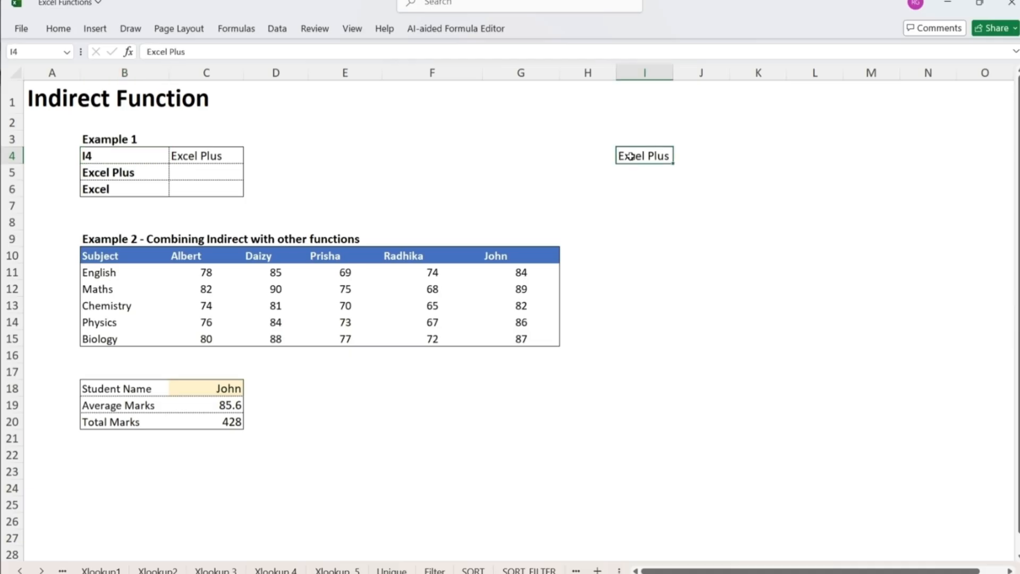
# - Enter =INDIRECT(B5) in C5, using the Excel Plus label as the reference text
pyautogui.click(193, 157)
pyautogui.press('Down')
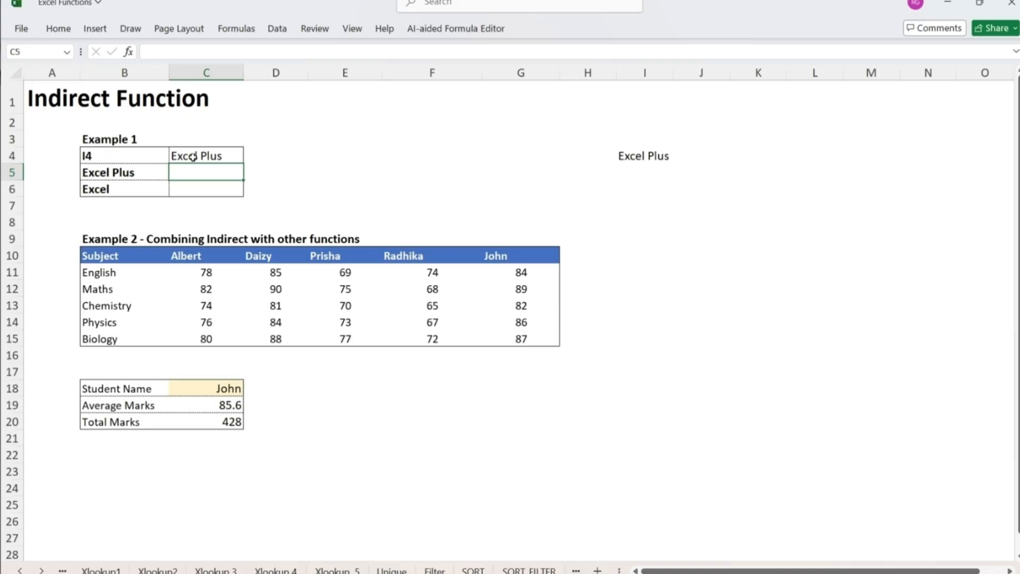
pyautogui.press('Left')
pyautogui.press('Right')
pyautogui.write('=')
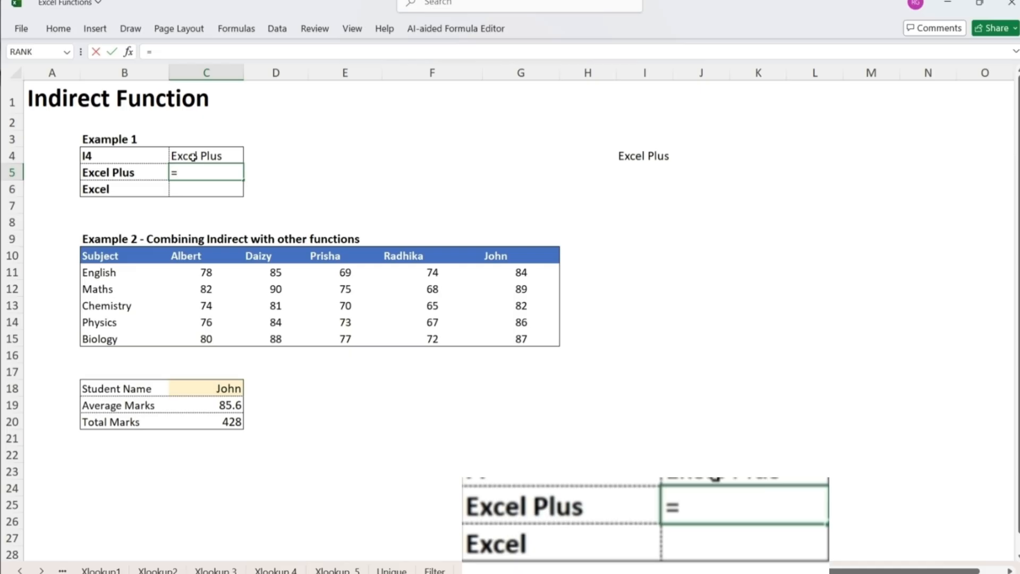
pyautogui.write('IND')
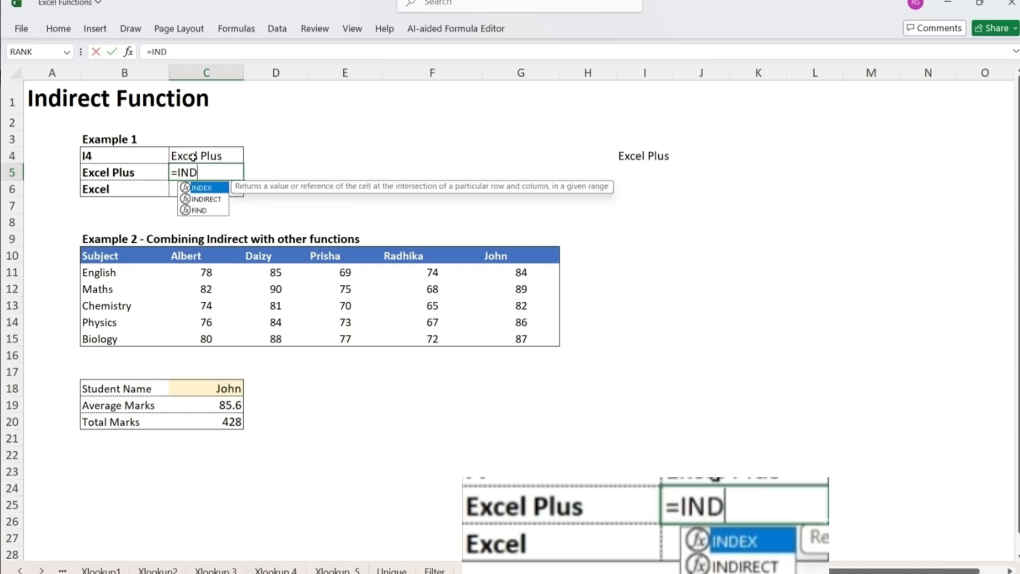
pyautogui.write('IRECT(')
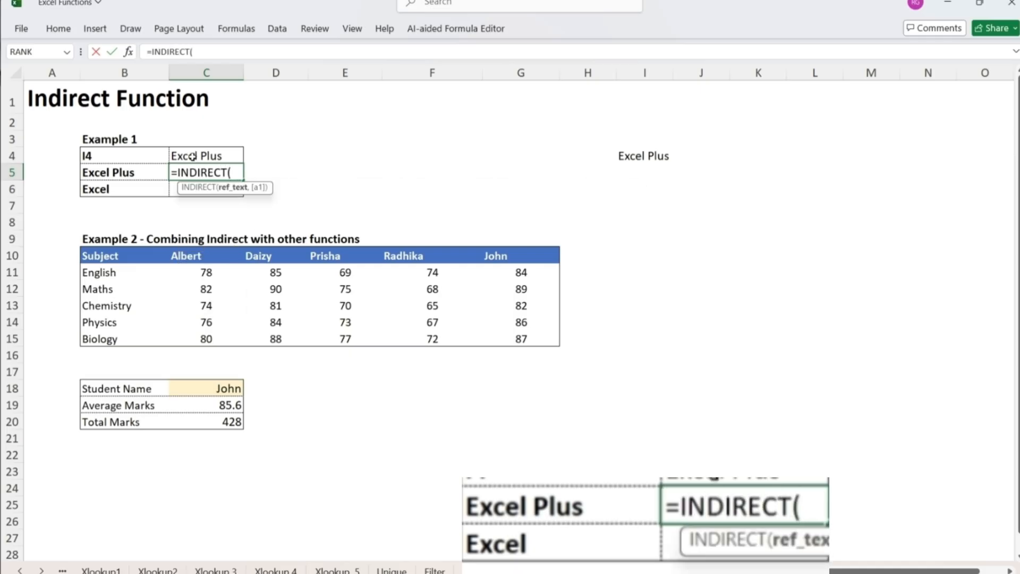
pyautogui.press('Left')
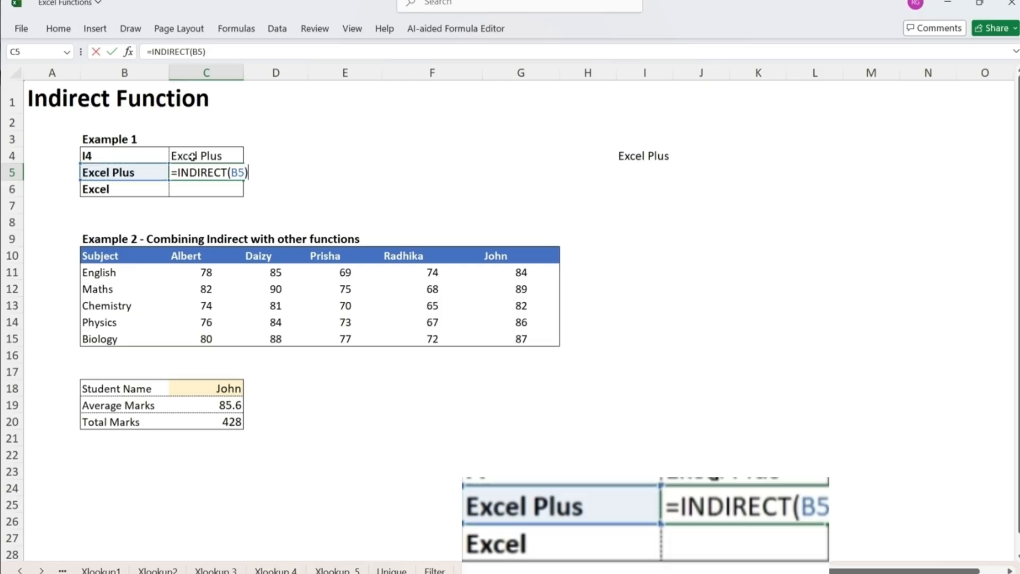
pyautogui.press('Return')
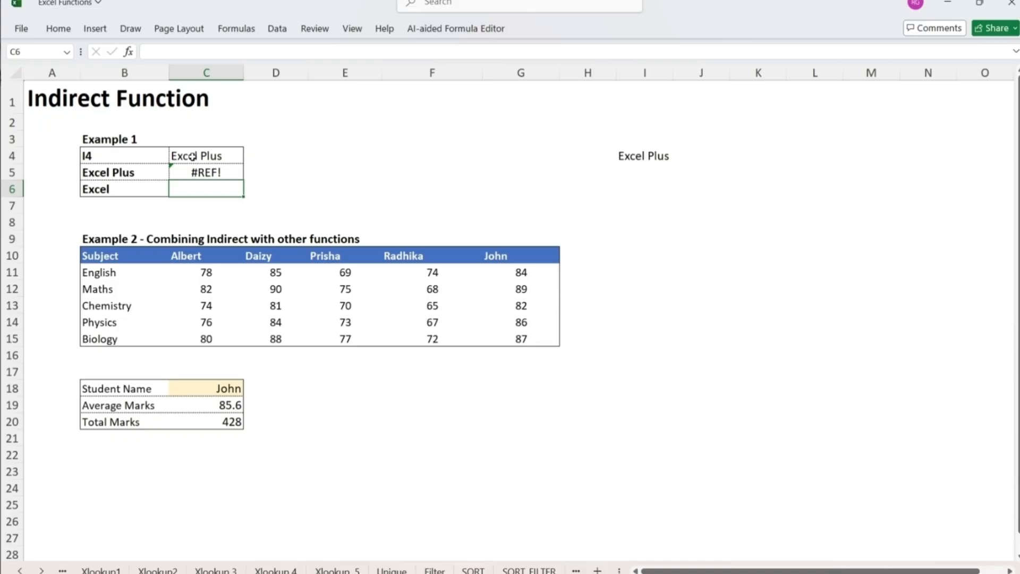
# - Enter =INDIRECT(B6) in C6, using the Excel label as the reference text
pyautogui.press('Left')
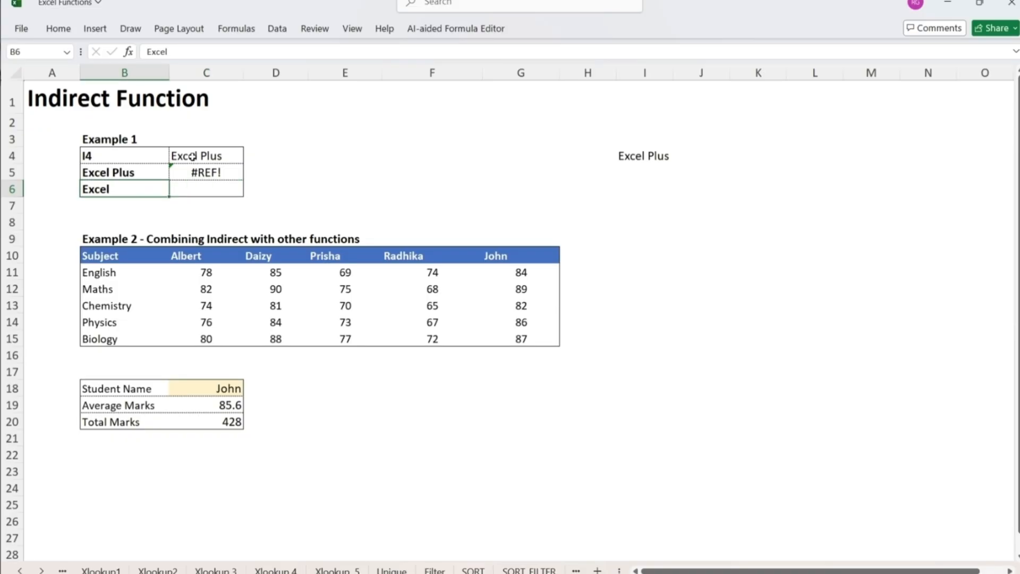
pyautogui.press('Right')
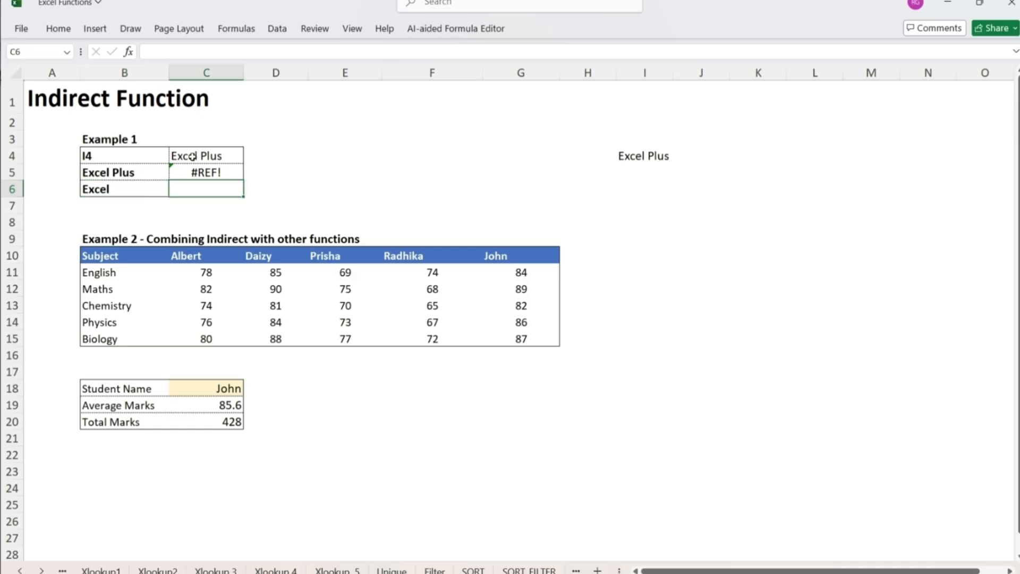
pyautogui.write('=IND')
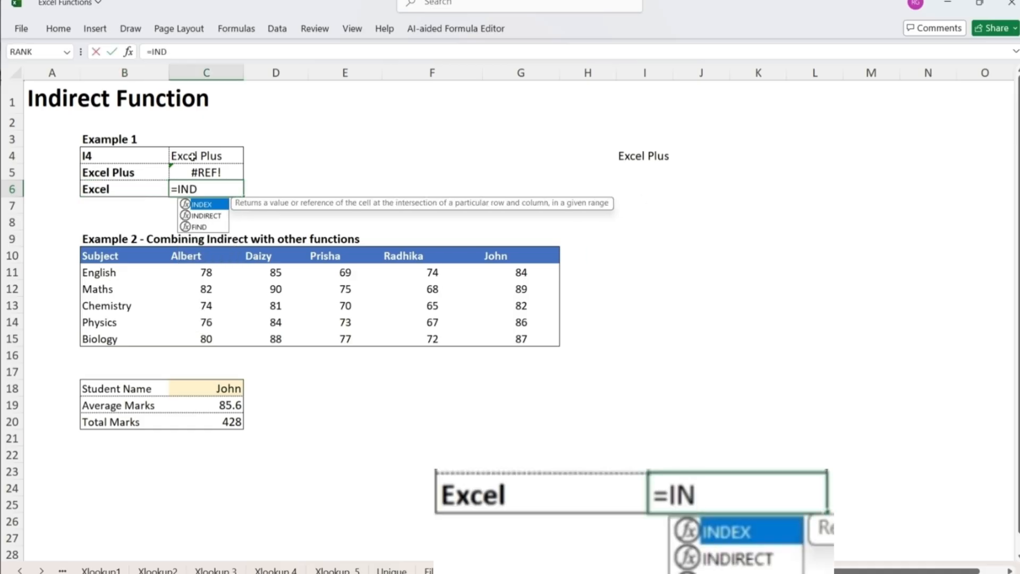
pyautogui.write('IRECT(')
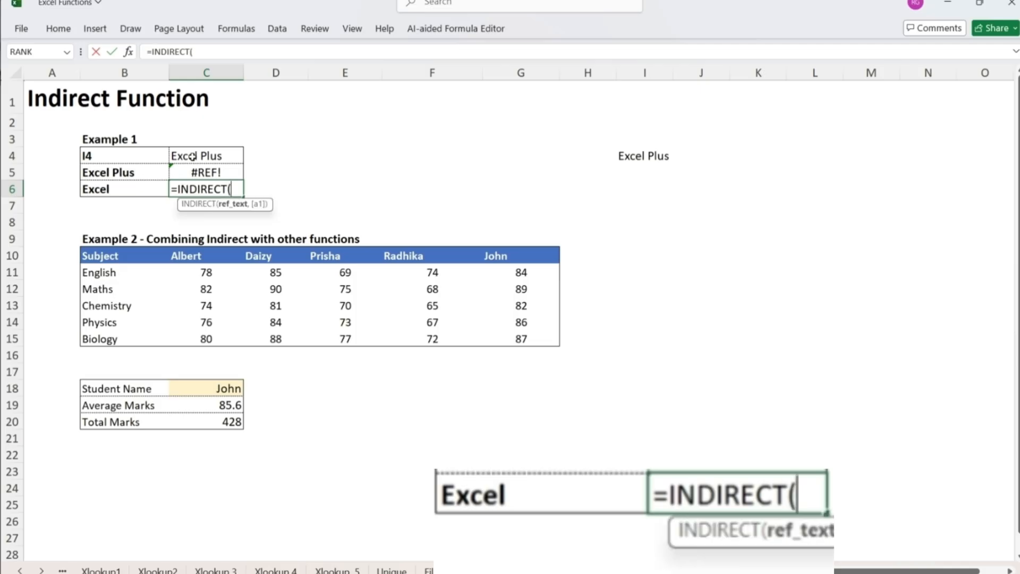
pyautogui.press('Left')
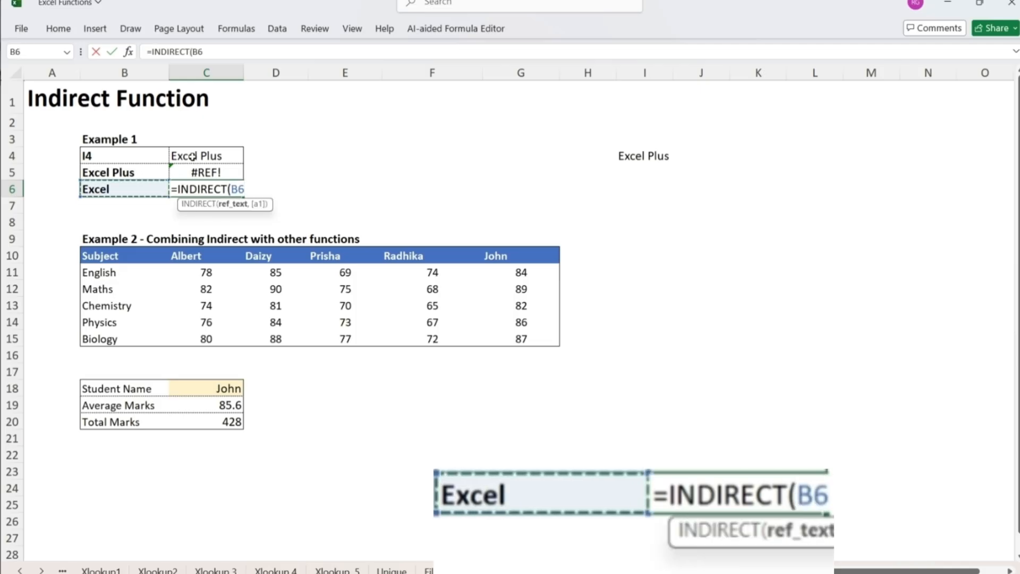
pyautogui.press('Return')
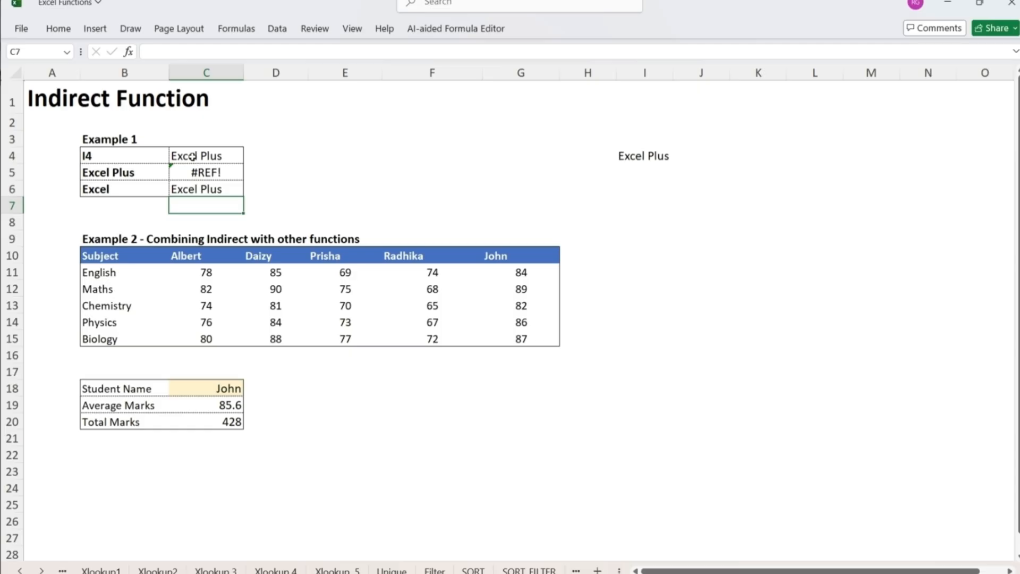
# - Examine the INDIRECT formulas in C5 and C6 against the label in B6 and the name assigned to cell I4
pyautogui.press('Up')
pyautogui.press('Up')
pyautogui.press('Left')
pyautogui.press('Right')
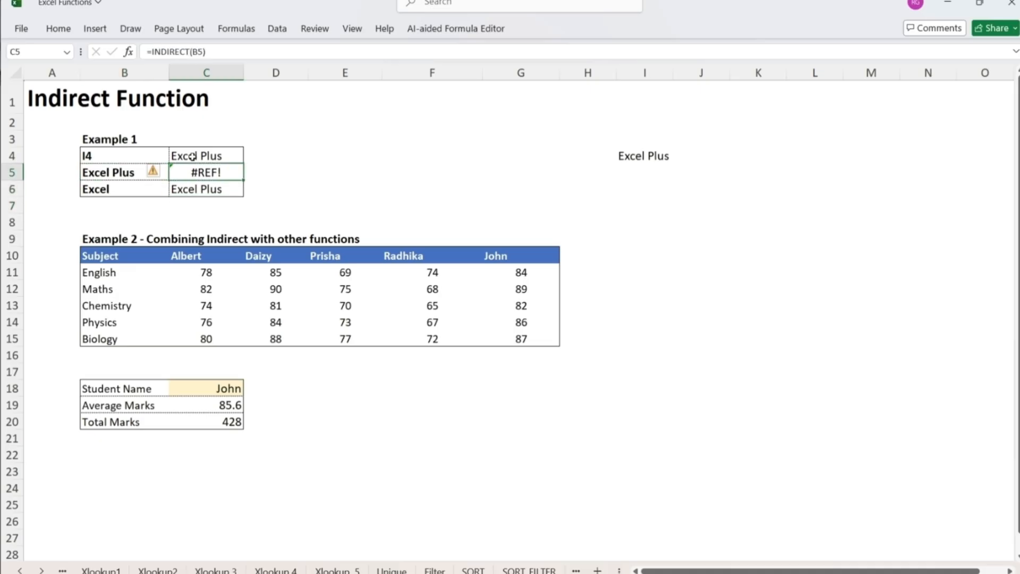
pyautogui.press('Down')
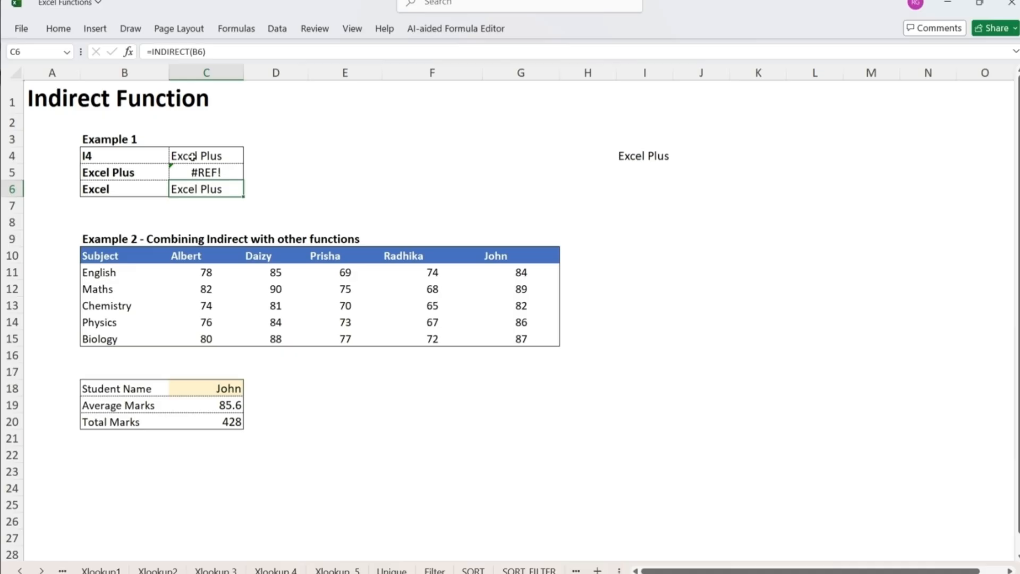
pyautogui.click(633, 159)
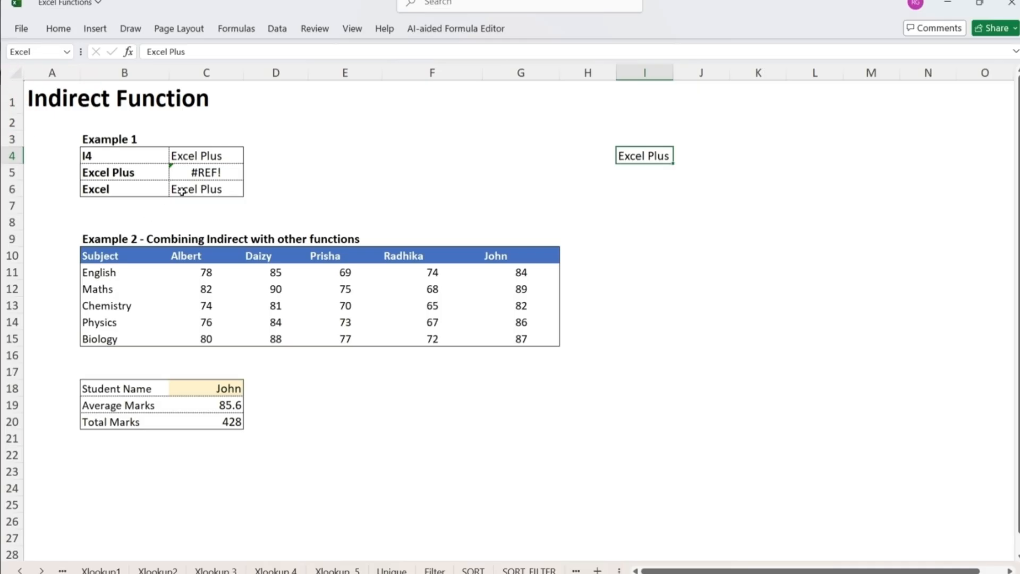
pyautogui.click(137, 193)
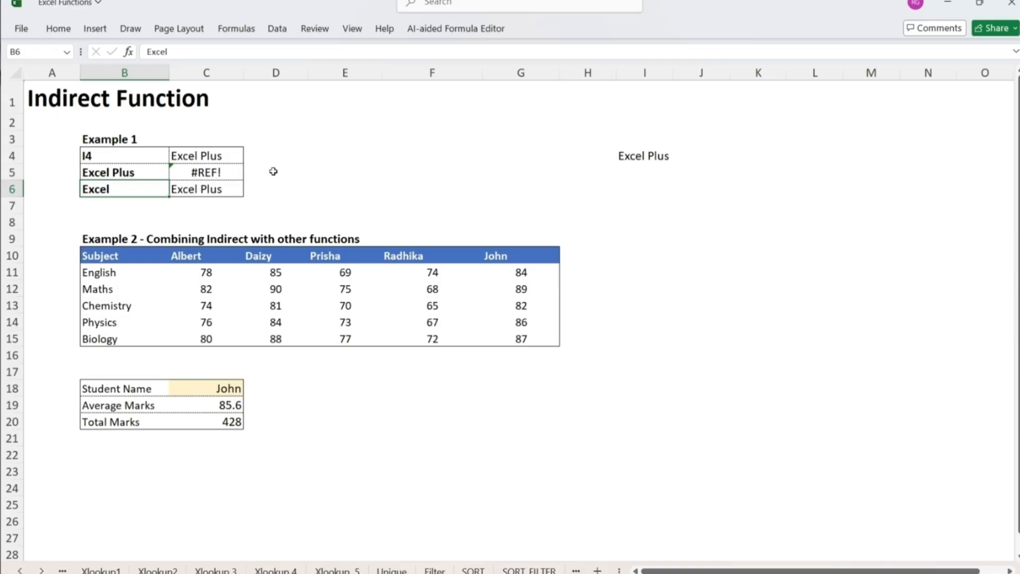
pyautogui.click(645, 159)
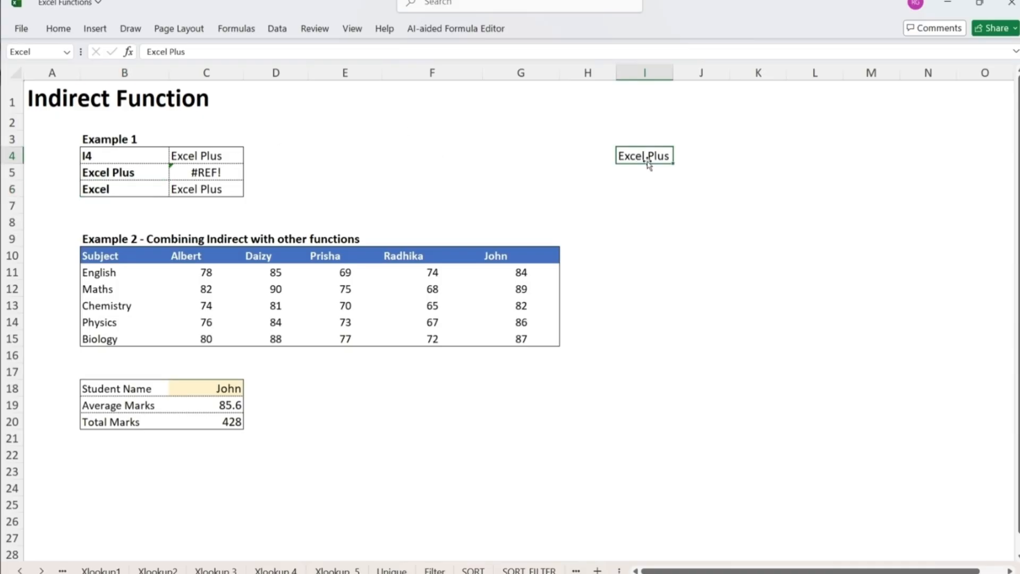
pyautogui.click(205, 190)
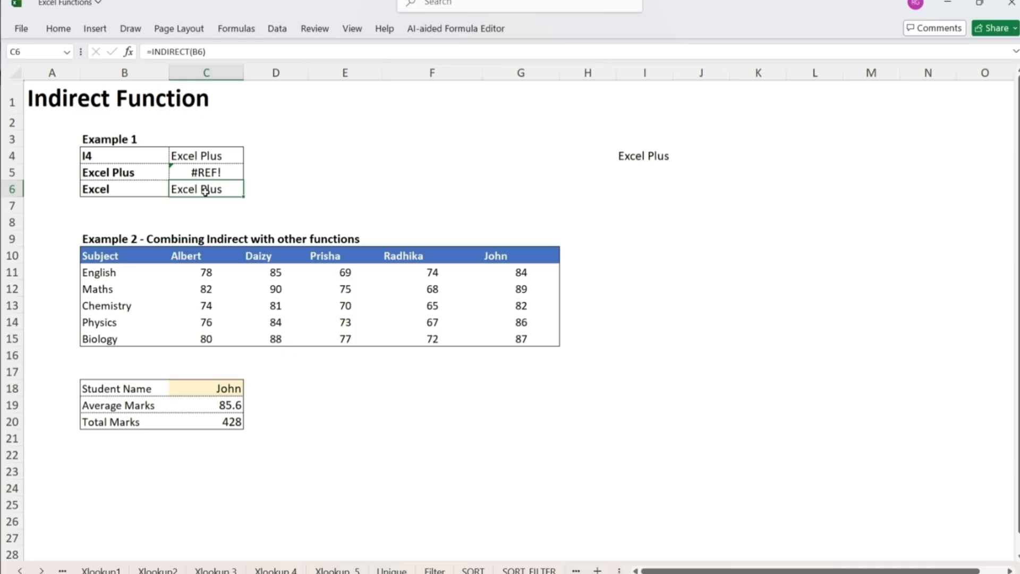
# - Examine the student headers, the subject list and the first student's marks in the Example 2 table
pyautogui.press('Down')
pyautogui.press('Down')
pyautogui.press('Down')
pyautogui.press('Down')
pyautogui.press('Right')
pyautogui.press('Right')
pyautogui.press('Right')
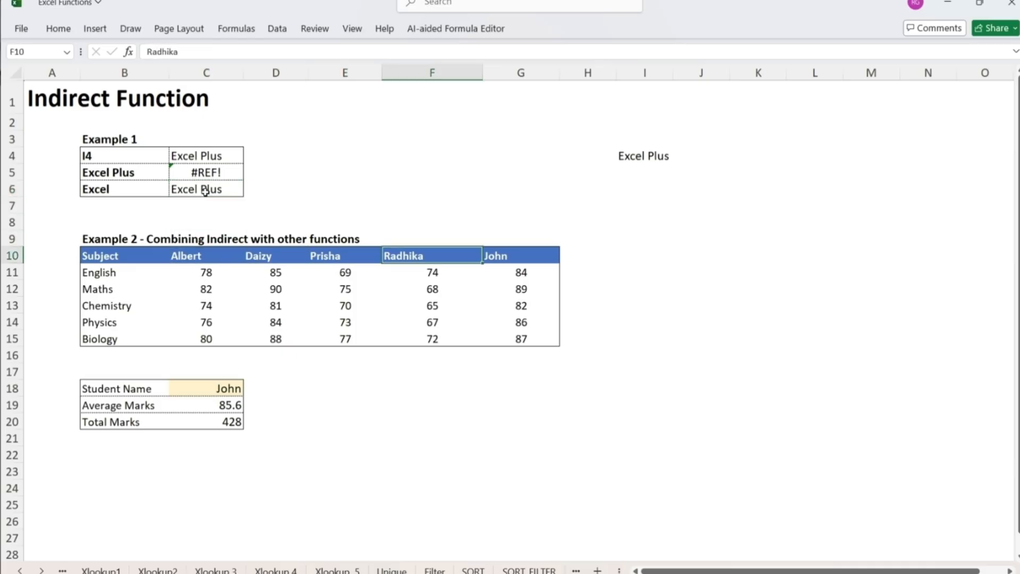
pyautogui.press('Left')
pyautogui.press('Left')
pyautogui.press('Left')
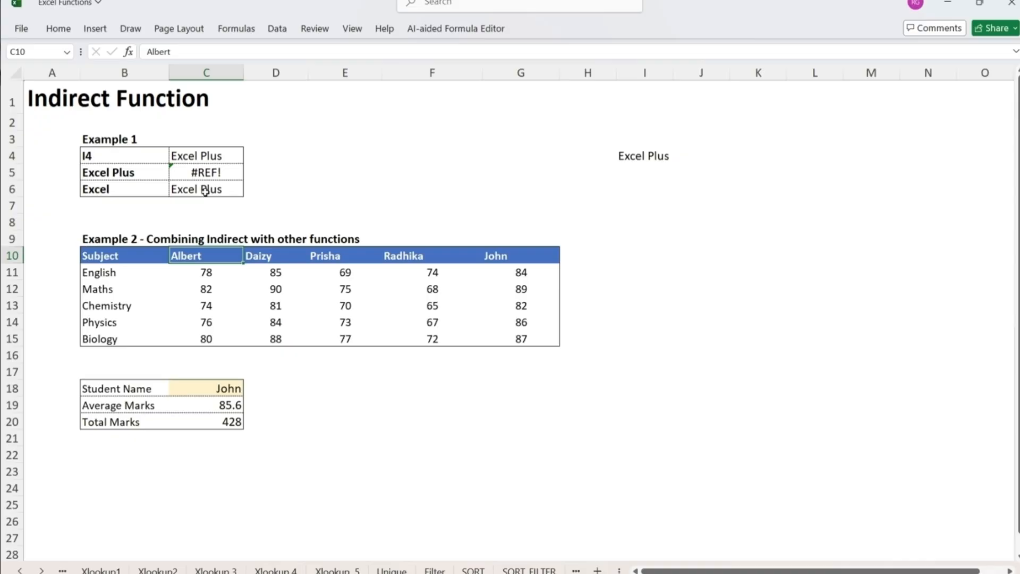
pyautogui.press('Down')
pyautogui.press('Left')
pyautogui.press('Down')
pyautogui.press('Down')
pyautogui.press('Down')
pyautogui.press('Down')
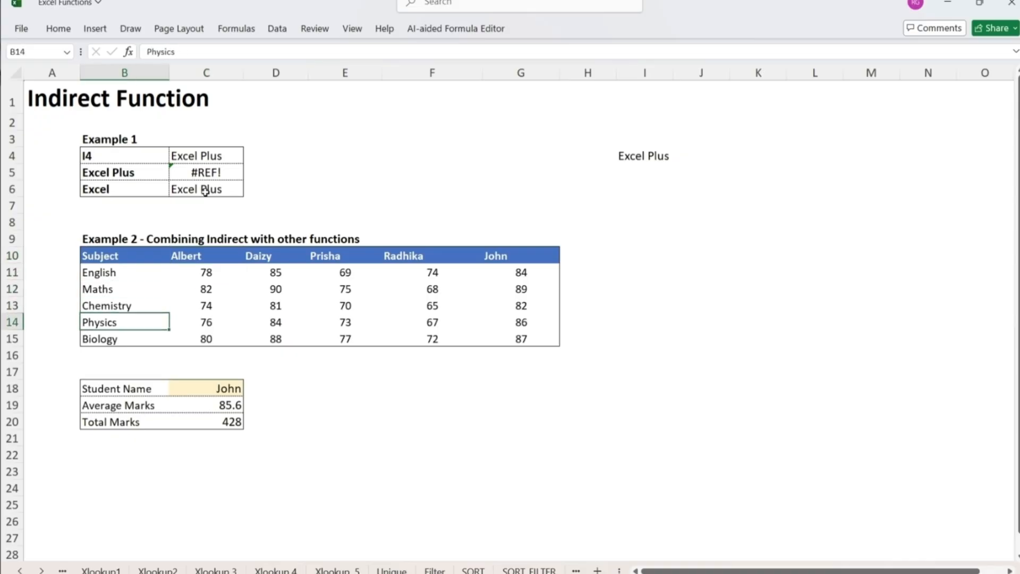
pyautogui.press('Right')
pyautogui.press('Up')
pyautogui.press('Up')
pyautogui.press('Up')
pyautogui.press('Up')
pyautogui.press('Down')
# - Choose the first listed student as the Student Name in C18 and inspect the Average Marks and Total Marks formulas
pyautogui.press('Down')
pyautogui.press('Down')
pyautogui.press('Down')
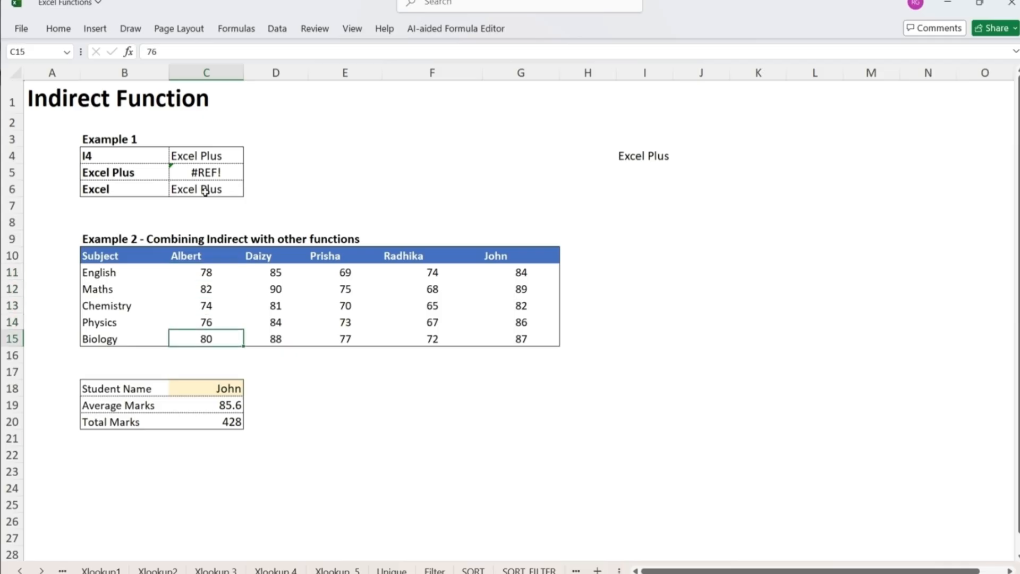
pyautogui.press('Right')
pyautogui.press('Down')
pyautogui.press('Down')
pyautogui.press('Down')
pyautogui.press('Left')
pyautogui.press('Left')
pyautogui.press('Right')
pyautogui.click(251, 393)
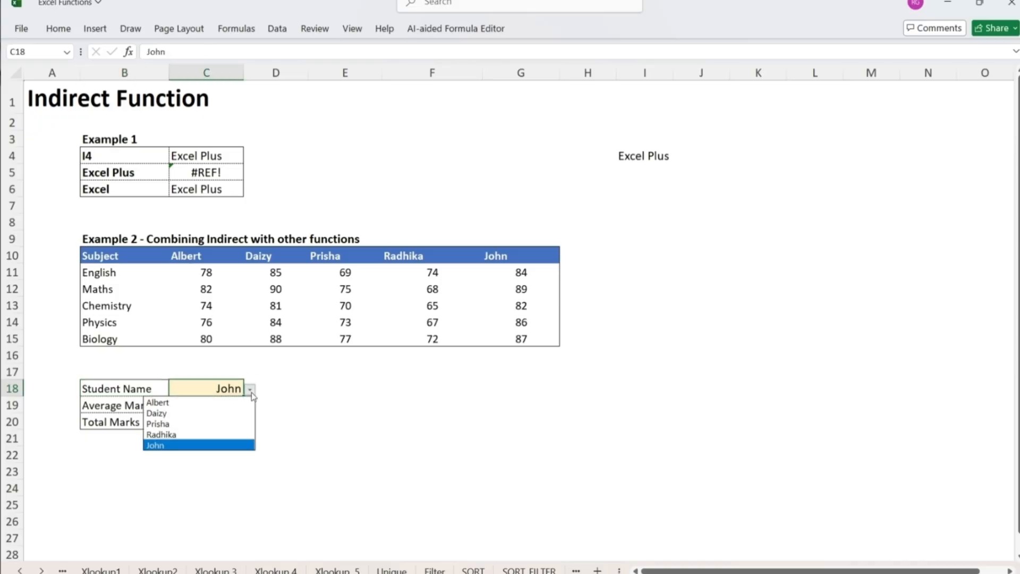
pyautogui.click(212, 403)
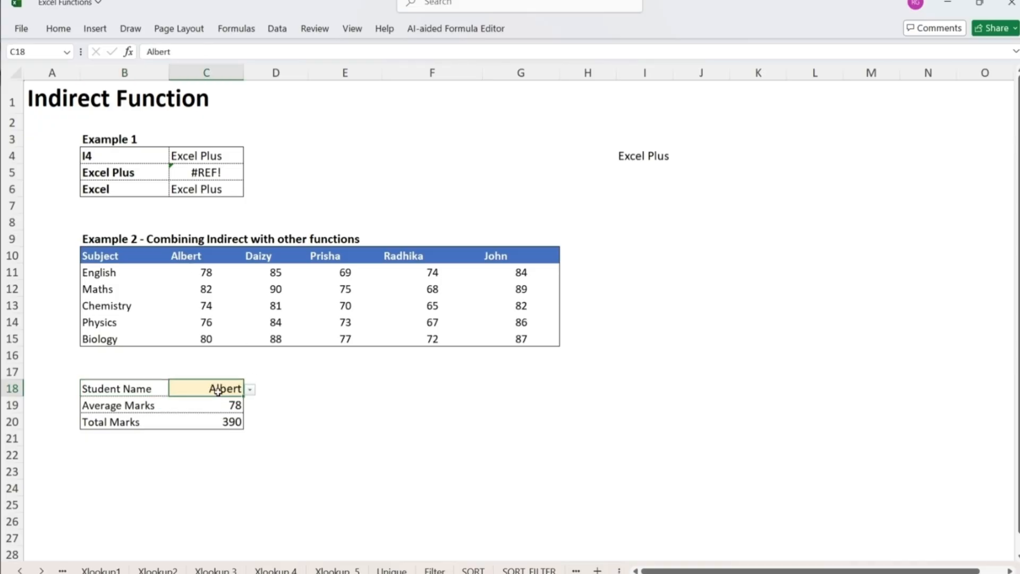
pyautogui.click(213, 407)
pyautogui.click(201, 422)
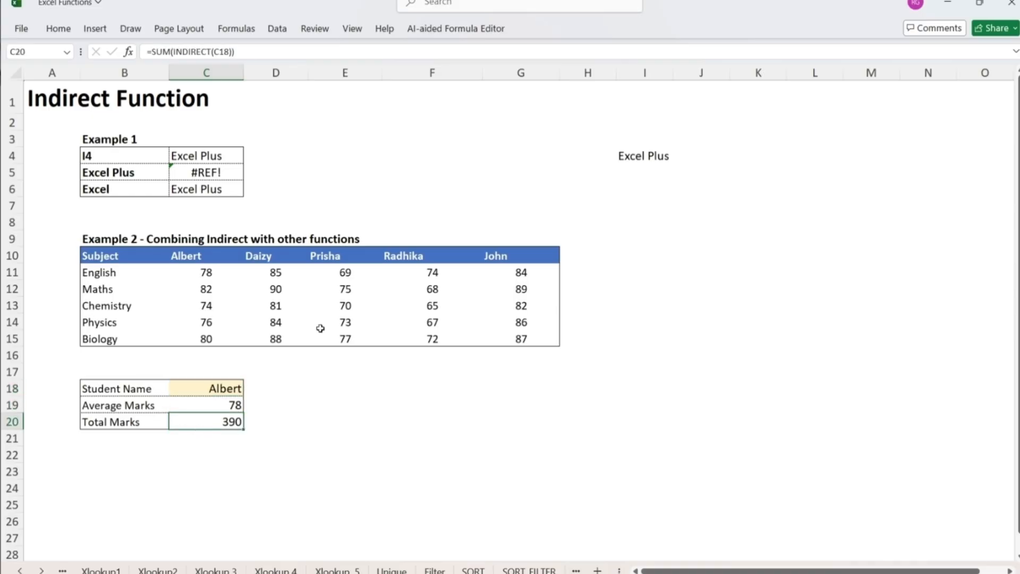
# - Copy the last student's column G10:G15 into H10:H15 and replace the copied header with the new student's name
pyautogui.moveTo(490, 256); pyautogui.dragTo(507, 339)
pyautogui.hotkey('ctrl', 'c')
pyautogui.press('Right')
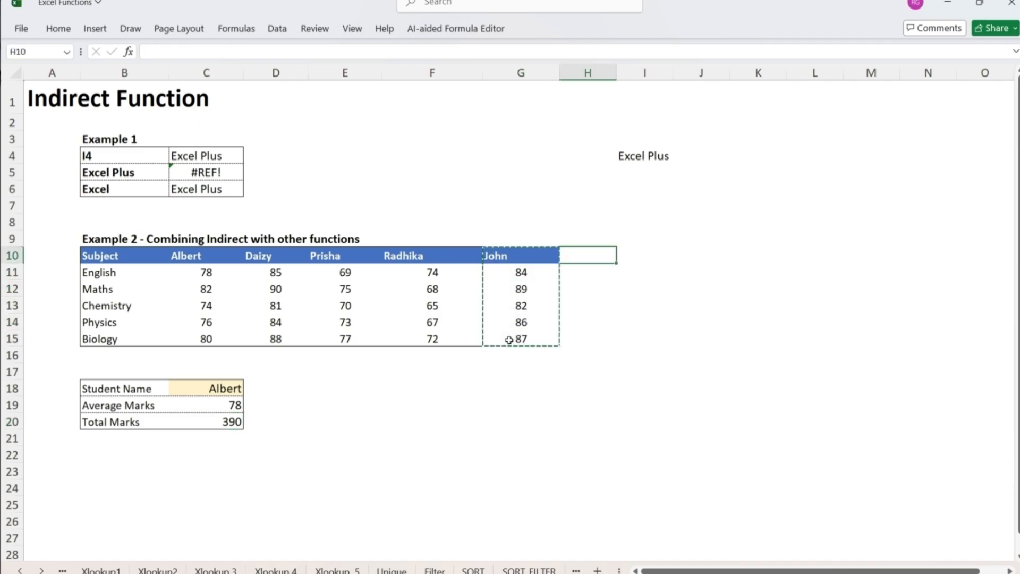
pyautogui.hotkey('ctrl', 'v')
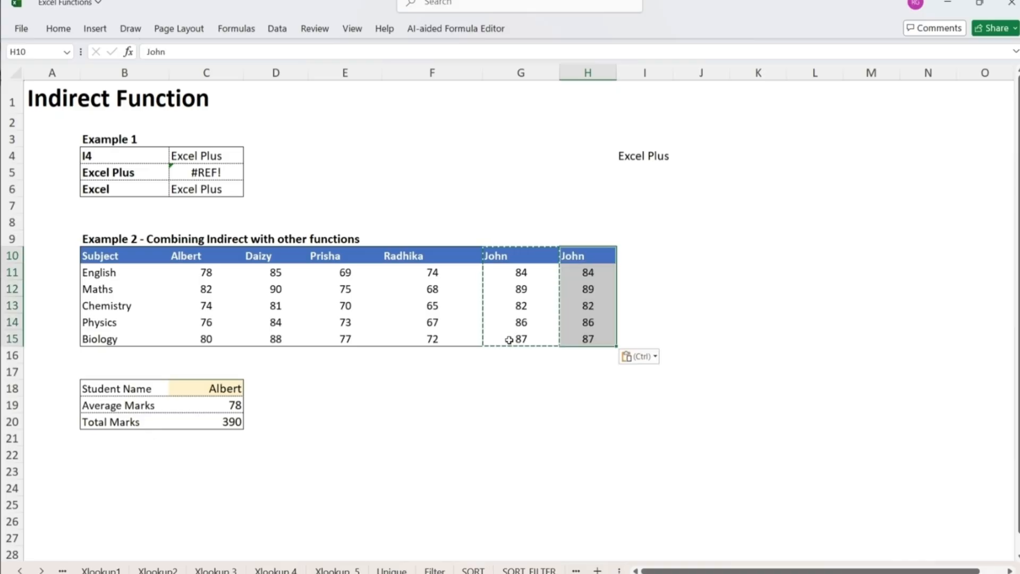
pyautogui.write('Rajiv')
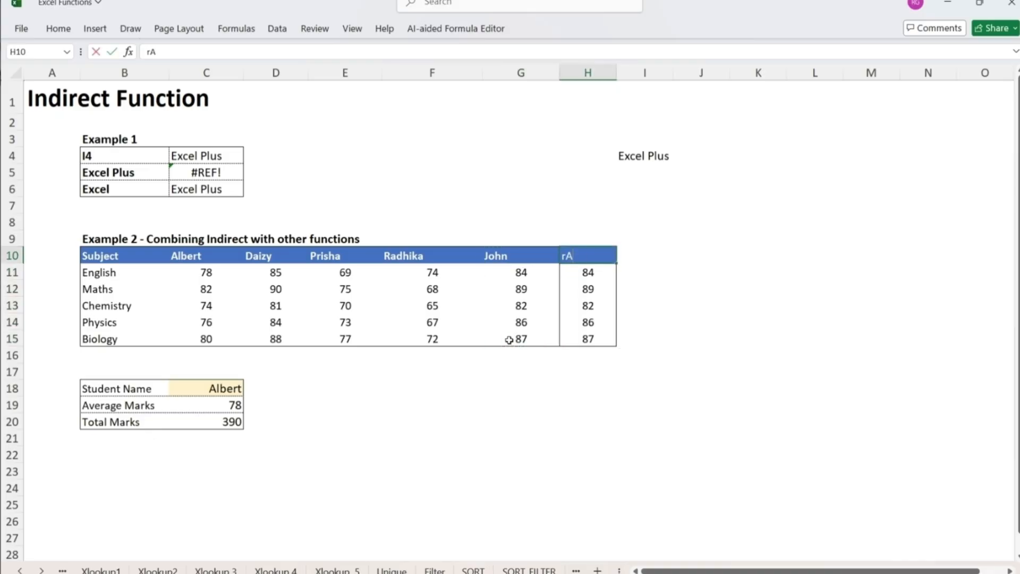
pyautogui.press('Return')
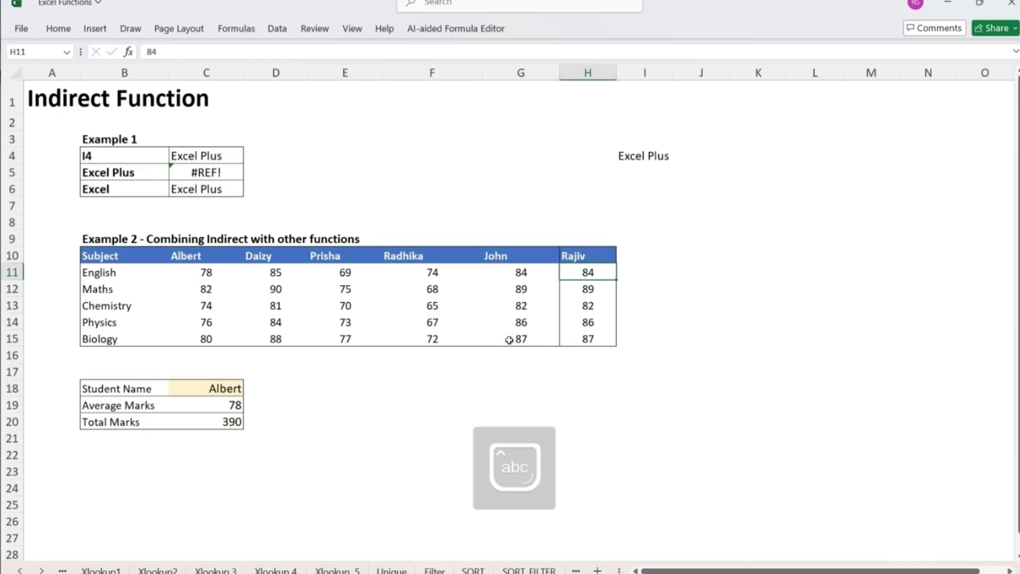
# - Set the new student's marks in column H to 98 for English, 84 for Maths and 76 for Chemistry
pyautogui.write('98')
pyautogui.press('Return')
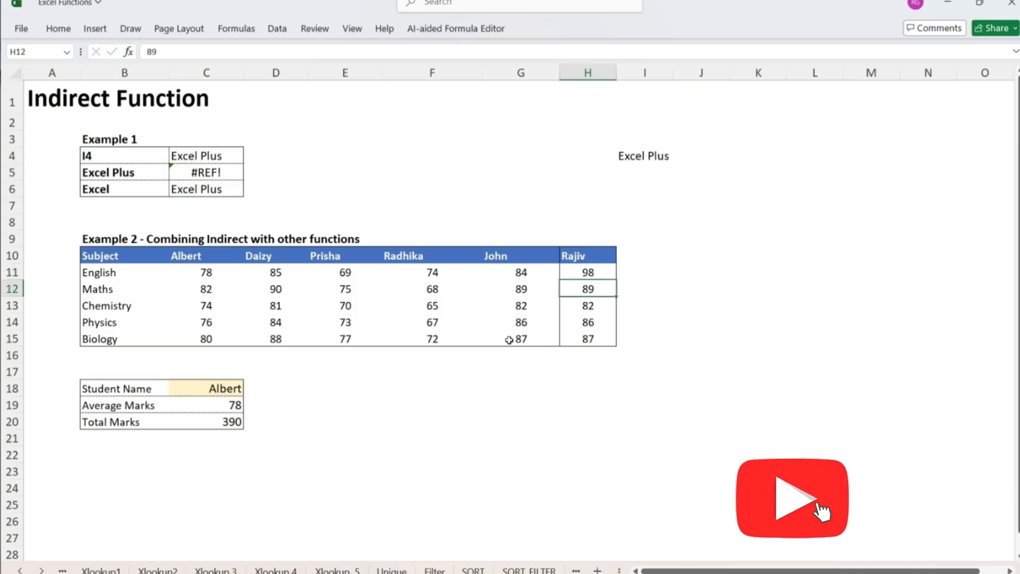
pyautogui.write('84')
pyautogui.press('Return')
pyautogui.write('76')
pyautogui.press('Return')
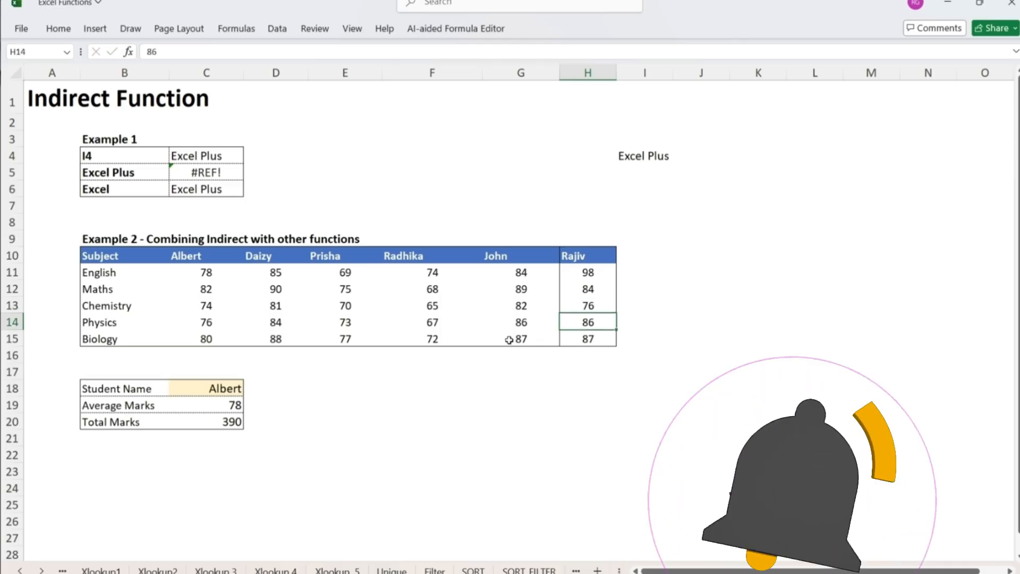
# - Duplicate the student summary block B18:C20 to B22:C24
pyautogui.press('Up')
pyautogui.press('Up')
pyautogui.press('Up')
pyautogui.press('Up')
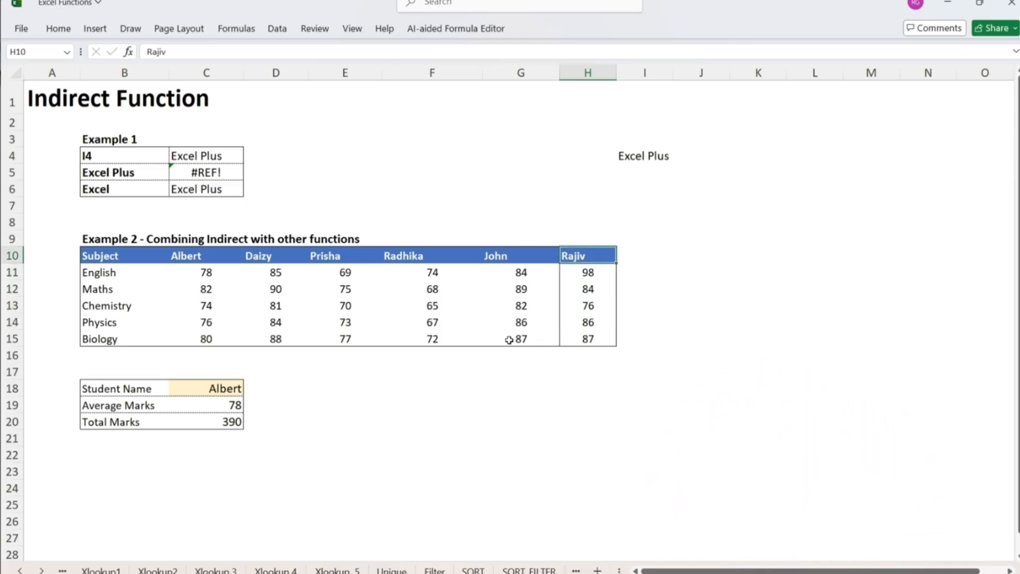
pyautogui.press('Down')
pyautogui.press('Down')
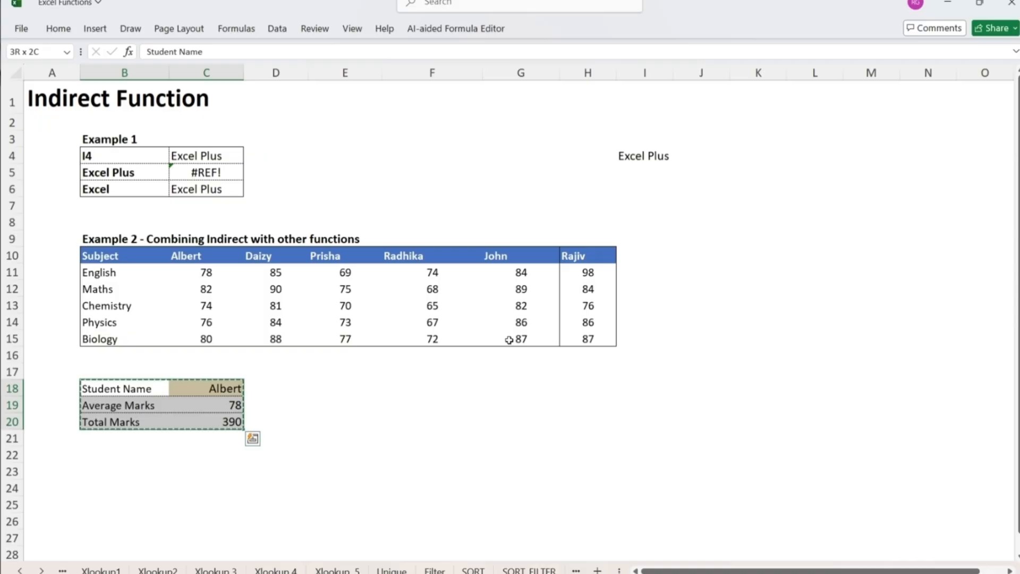
pyautogui.hotkey('ctrl', 'c')
pyautogui.press('Down')
pyautogui.press('Down')
pyautogui.press('Down')
pyautogui.press('Down')
pyautogui.hotkey('ctrl', 'v')
pyautogui.press('Escape')
# - Clear the student name in C22 and the Average Marks and Total Marks values in C23:C24
pyautogui.press('Right')
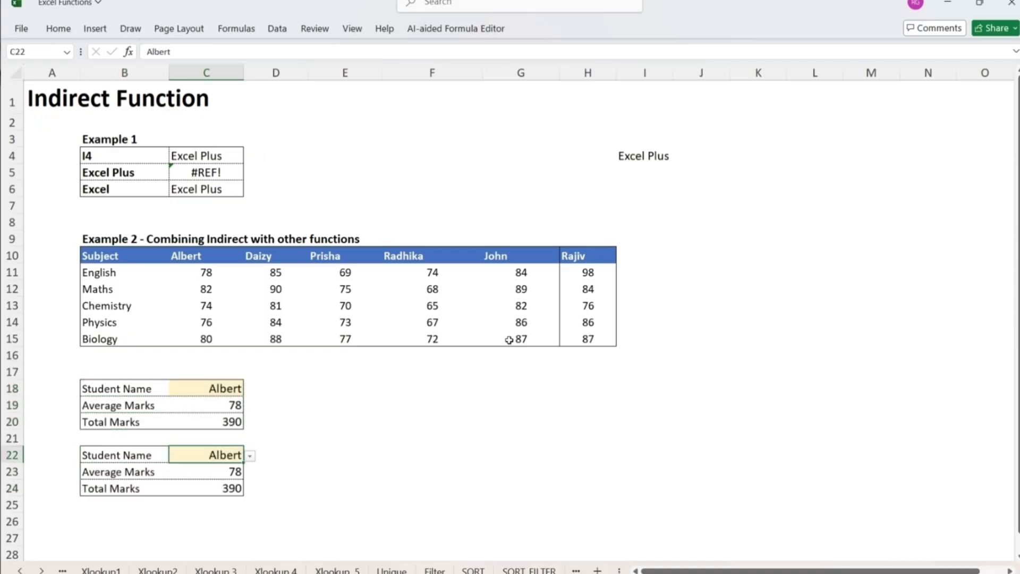
pyautogui.press('Delete')
pyautogui.press('Down')
pyautogui.hotkey('shift', 'Down')
pyautogui.press('Delete')
pyautogui.press('Up')
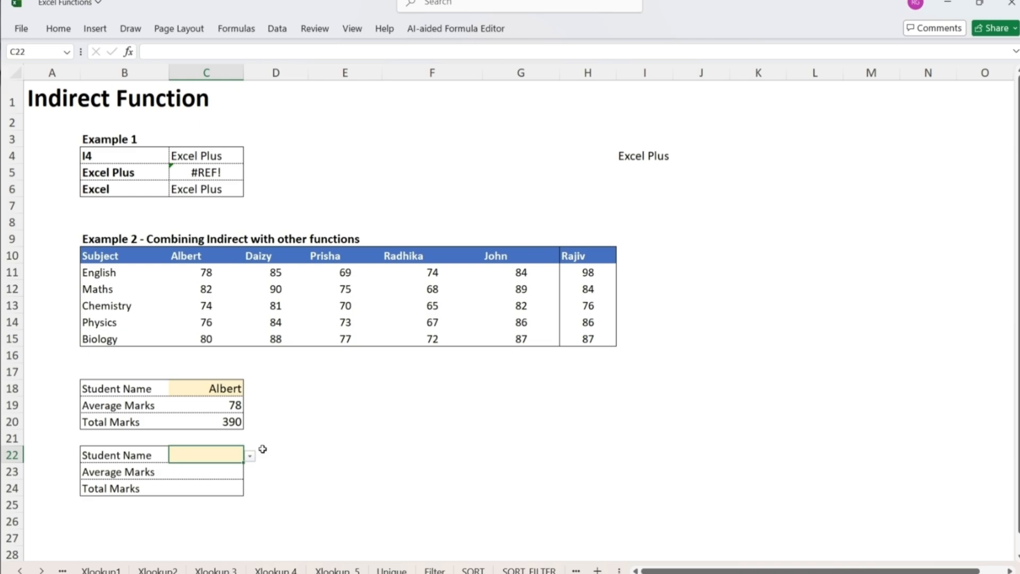
# - Change the list validation source of C22 to =$C$10:$H$10 so the dropdown includes the new student
pyautogui.click(277, 38)
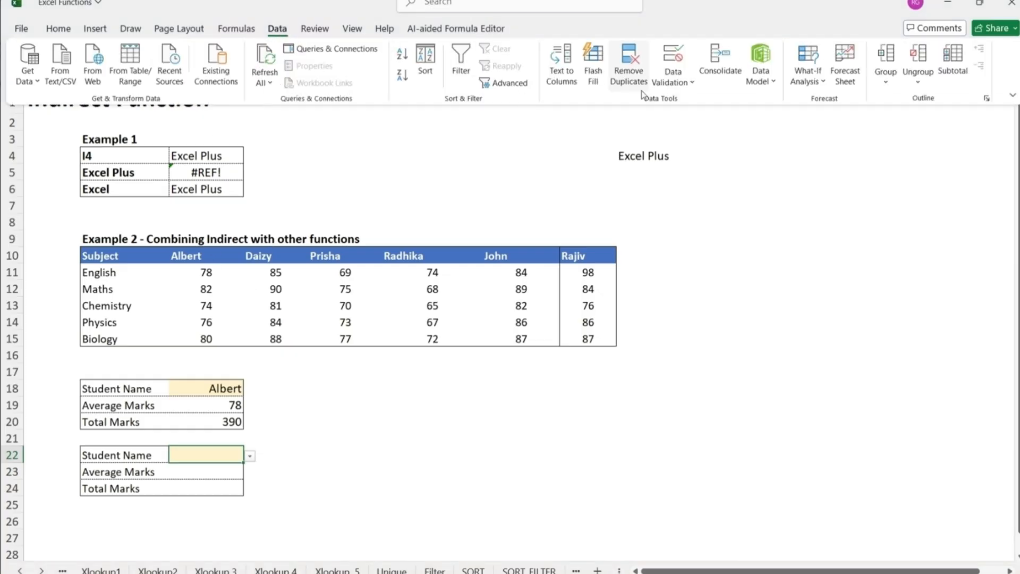
pyautogui.click(690, 84)
pyautogui.click(694, 101)
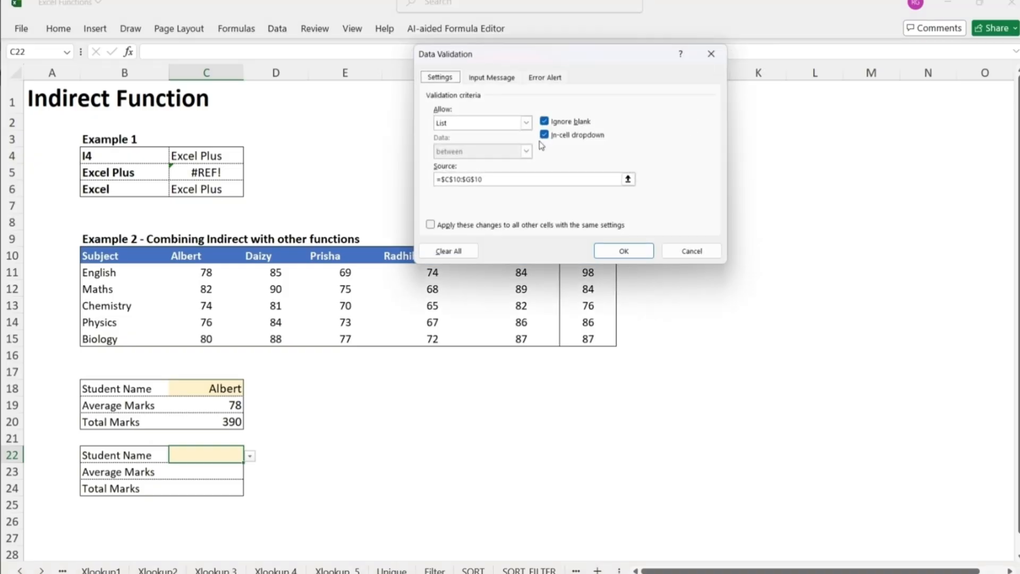
pyautogui.moveTo(543, 53); pyautogui.dragTo(736, 36)
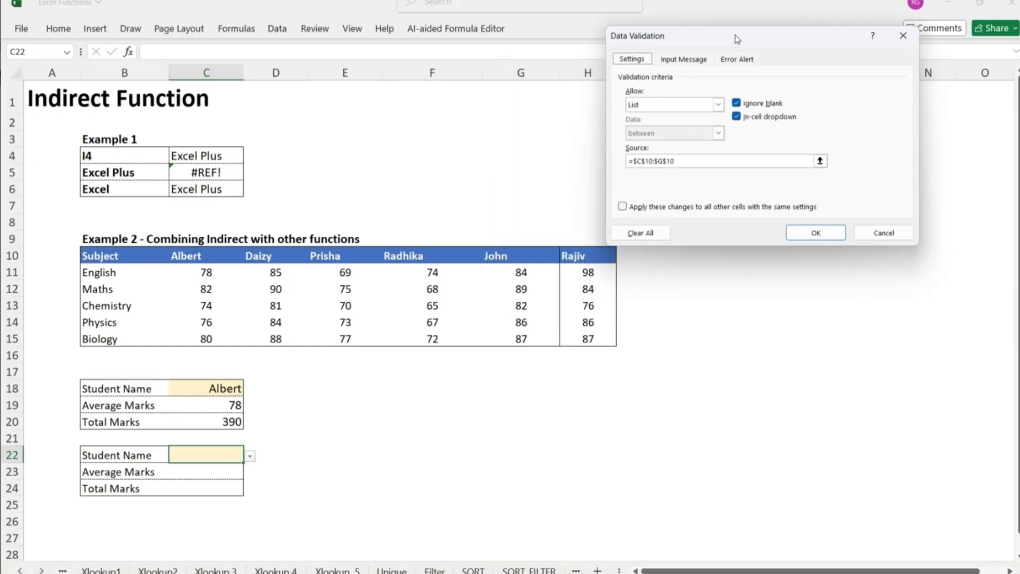
pyautogui.click(677, 161)
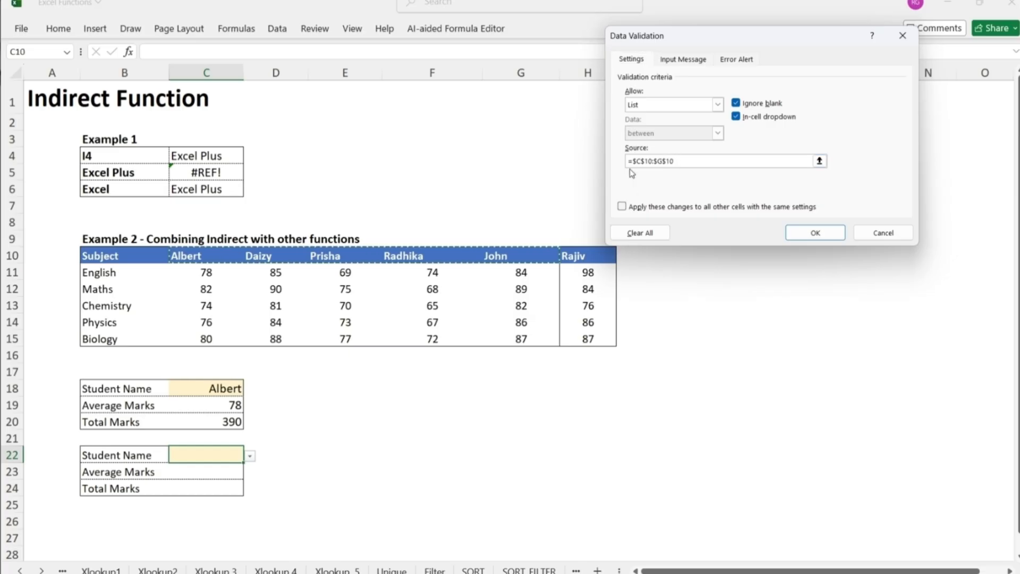
pyautogui.write(']')
pyautogui.press('BackSpace')
pyautogui.press('BackSpace')
pyautogui.press('BackSpace')
pyautogui.press('BackSpace')
pyautogui.press('BackSpace')
pyautogui.press('BackSpace')
pyautogui.press('BackSpace')
pyautogui.press('BackSpace')
pyautogui.press('BackSpace')
pyautogui.press('BackSpace')
pyautogui.press('BackSpace')
pyautogui.press('BackSpace')
pyautogui.press('BackSpace')
pyautogui.press('BackSpace')
pyautogui.press('BackSpace')
pyautogui.press('BackSpace')
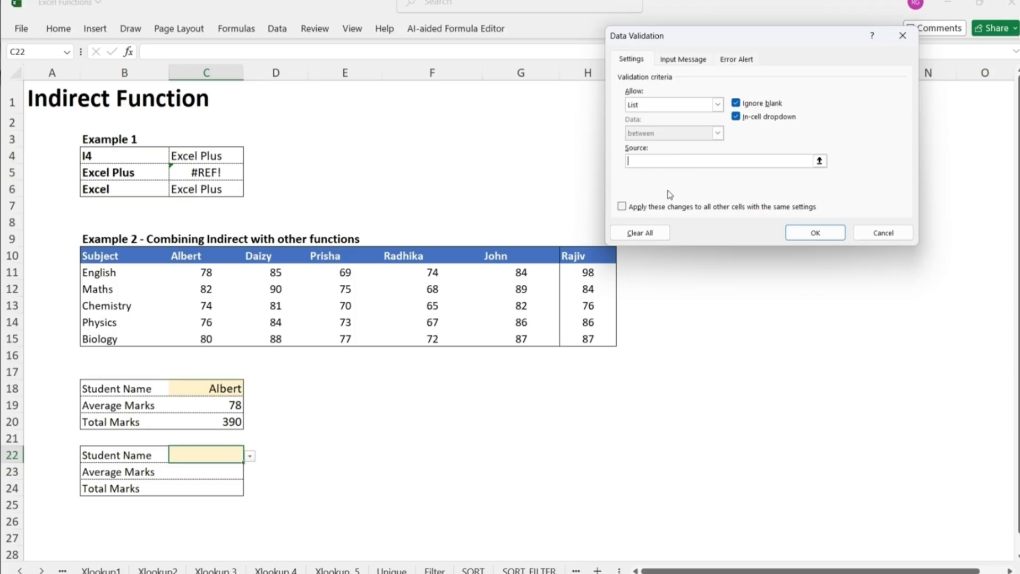
pyautogui.moveTo(183, 259); pyautogui.dragTo(578, 257)
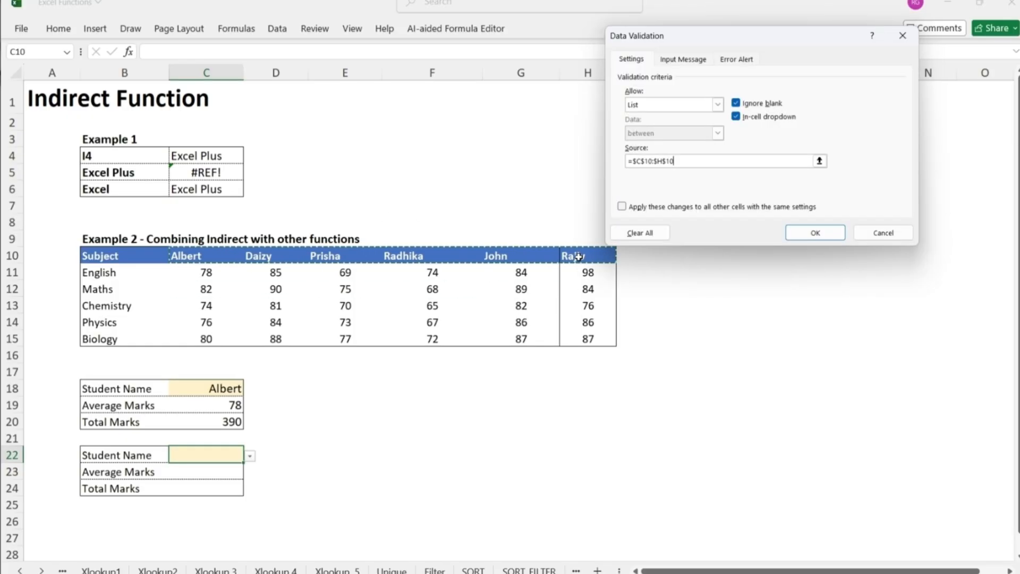
pyautogui.press('Return')
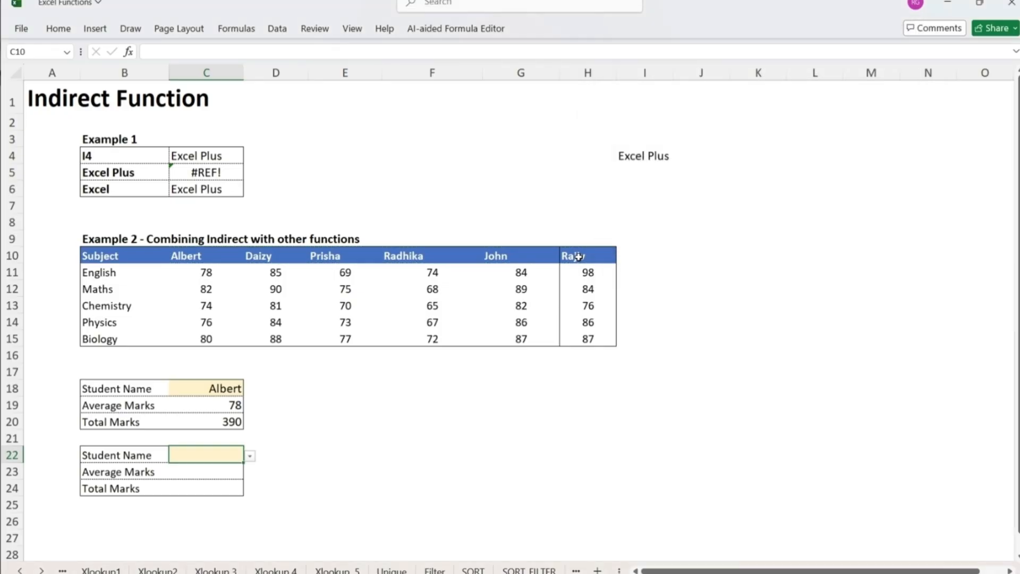
# - Choose the newly added student from the Student Name dropdown in C22
pyautogui.click(249, 456)
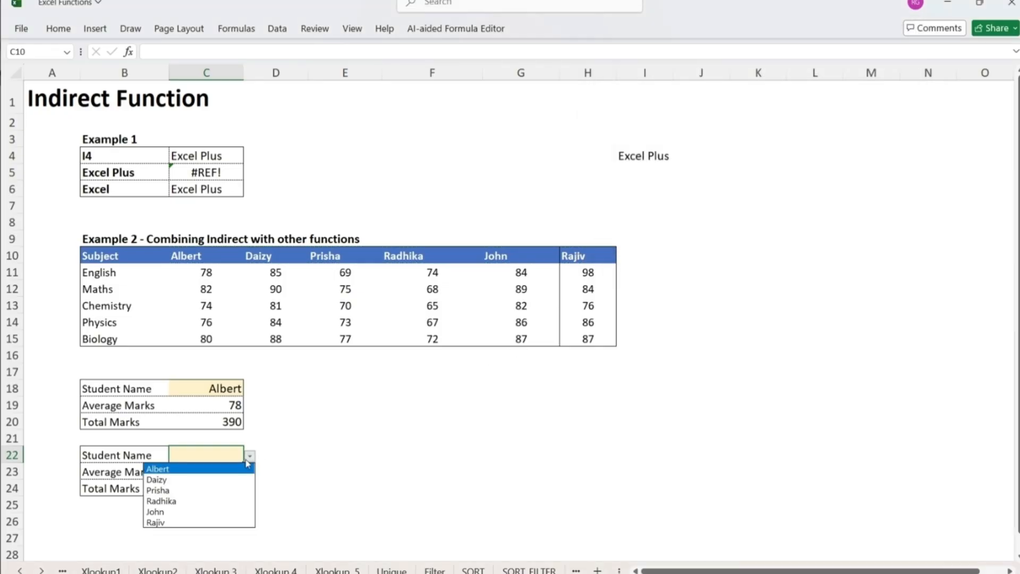
pyautogui.click(193, 522)
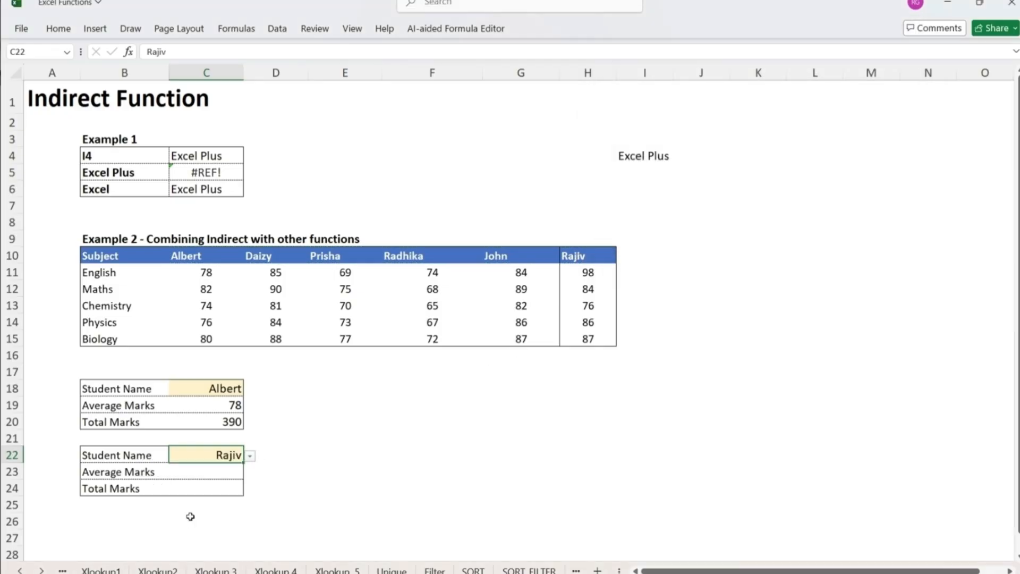
pyautogui.click(220, 477)
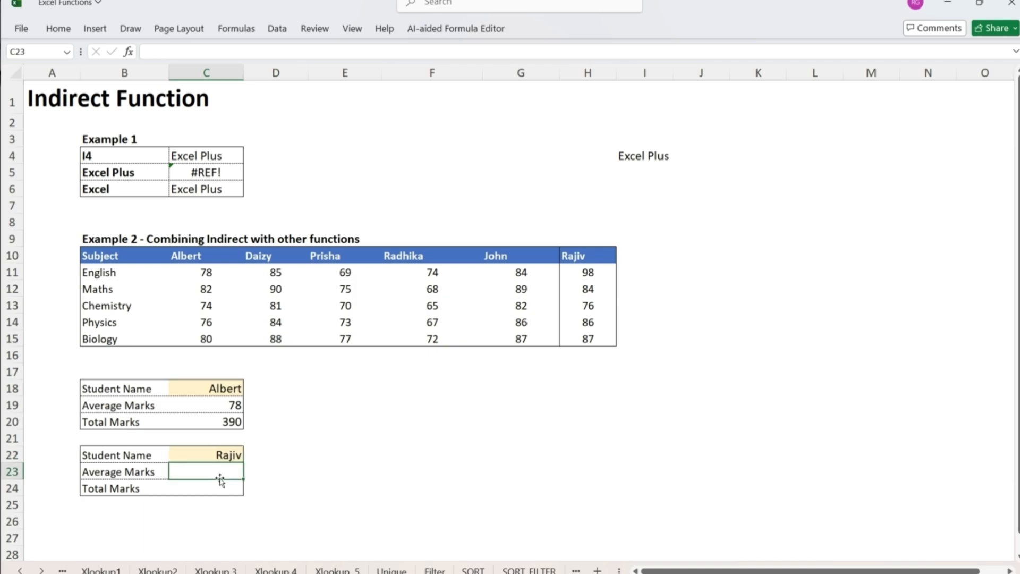
pyautogui.click(217, 490)
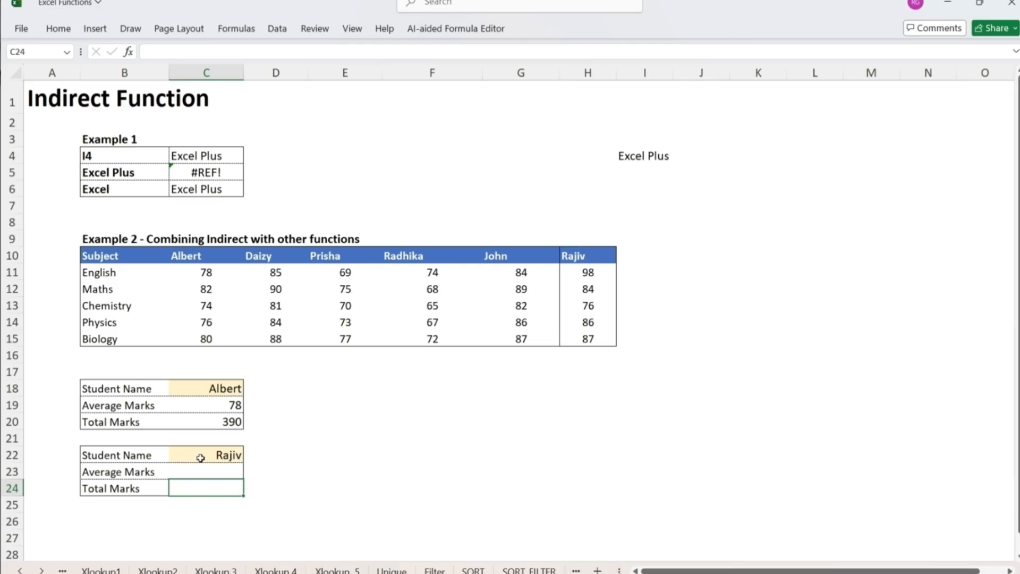
# - Create a named range for the new student's marks from the selection H10:H15, using the top row as the name
pyautogui.moveTo(578, 257); pyautogui.dragTo(588, 331)
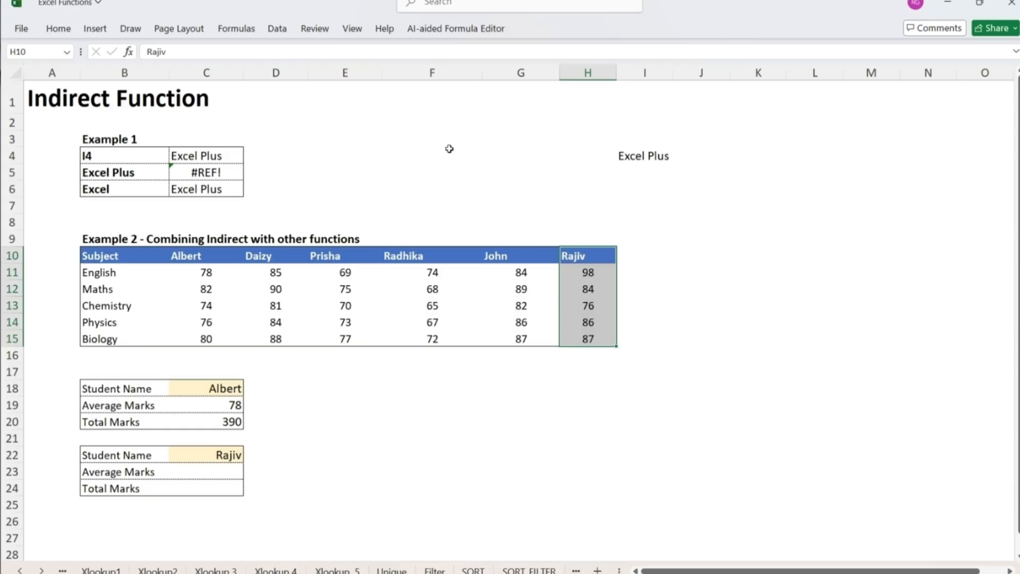
pyautogui.click(237, 28)
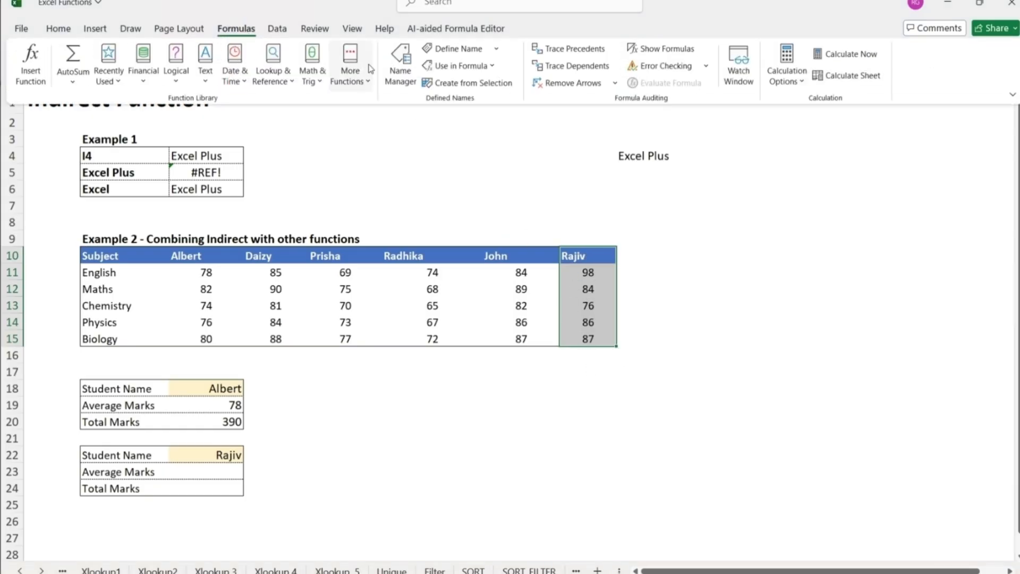
pyautogui.click(473, 85)
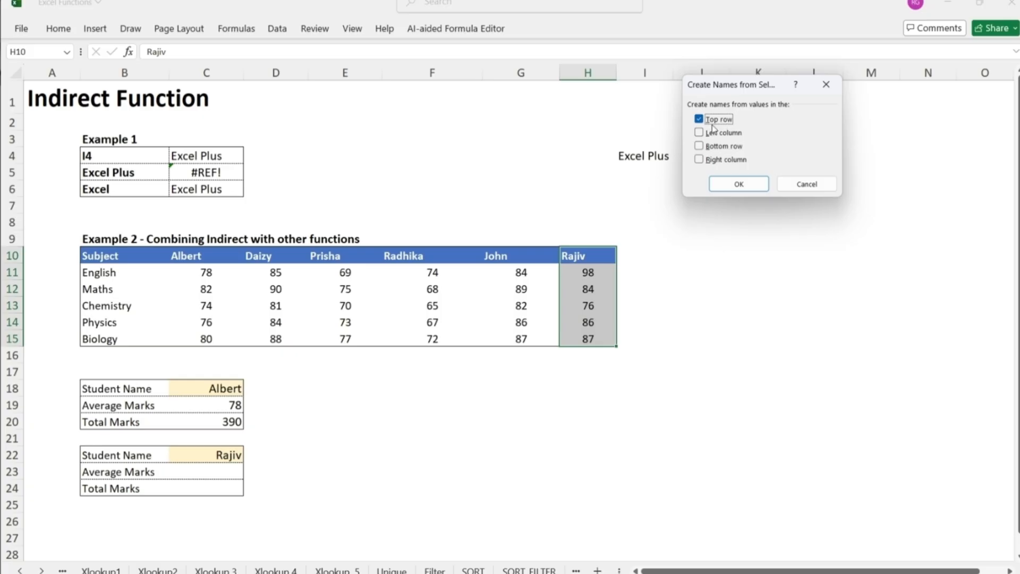
pyautogui.click(741, 184)
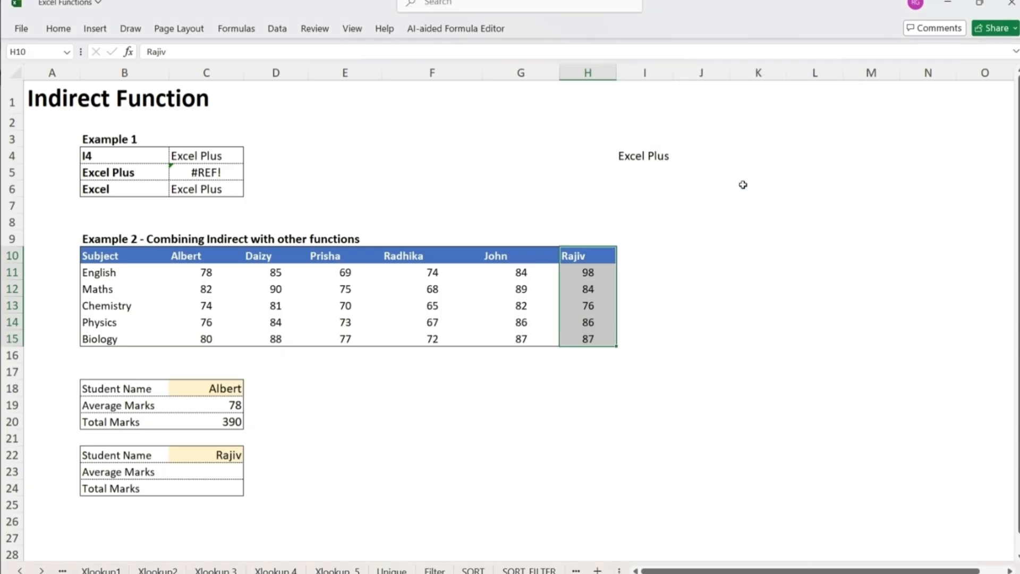
# - Check in the Name Manager which range the new student's name refers to
pyautogui.click(238, 30)
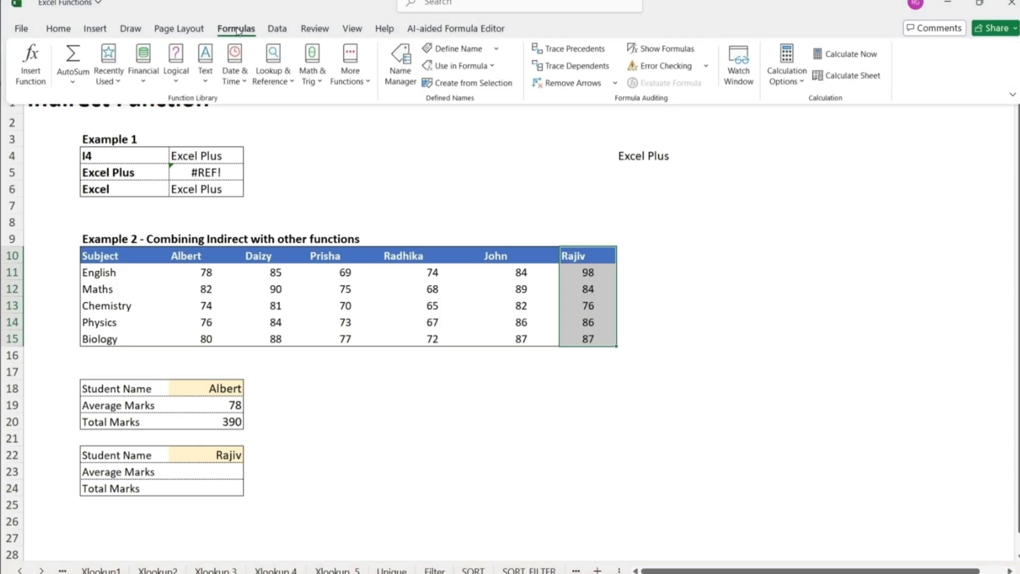
pyautogui.click(408, 68)
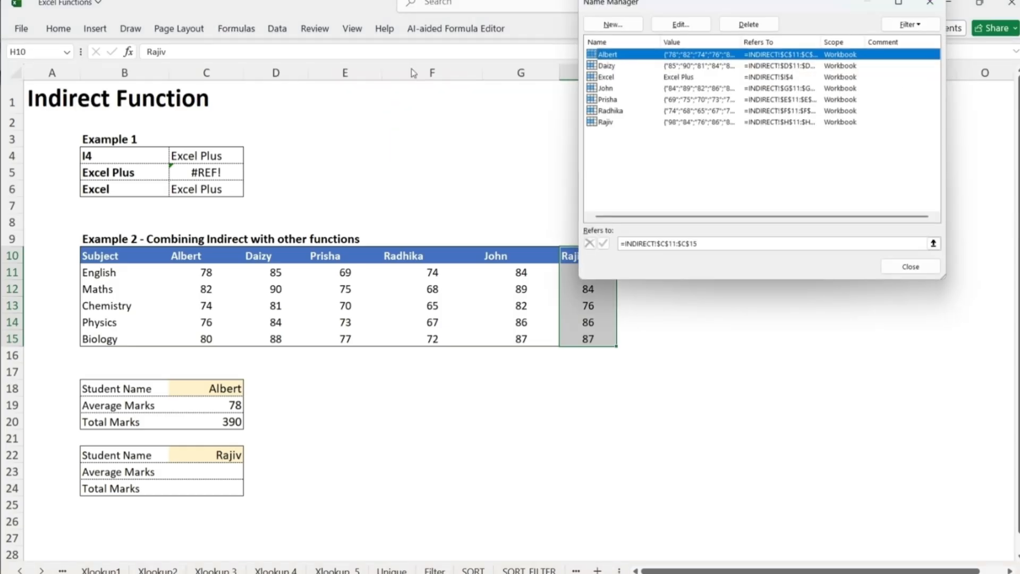
pyautogui.click(606, 122)
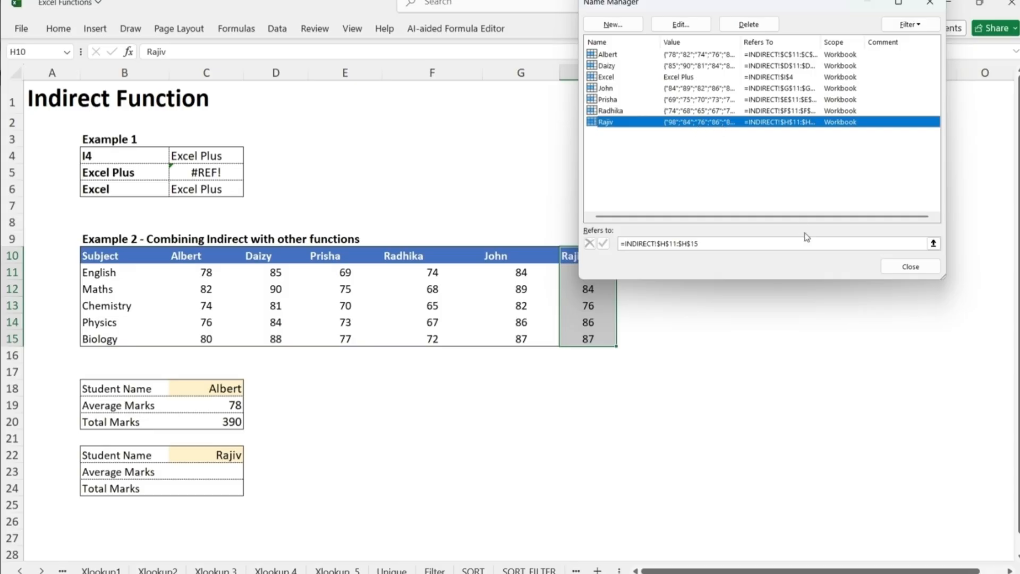
pyautogui.click(911, 267)
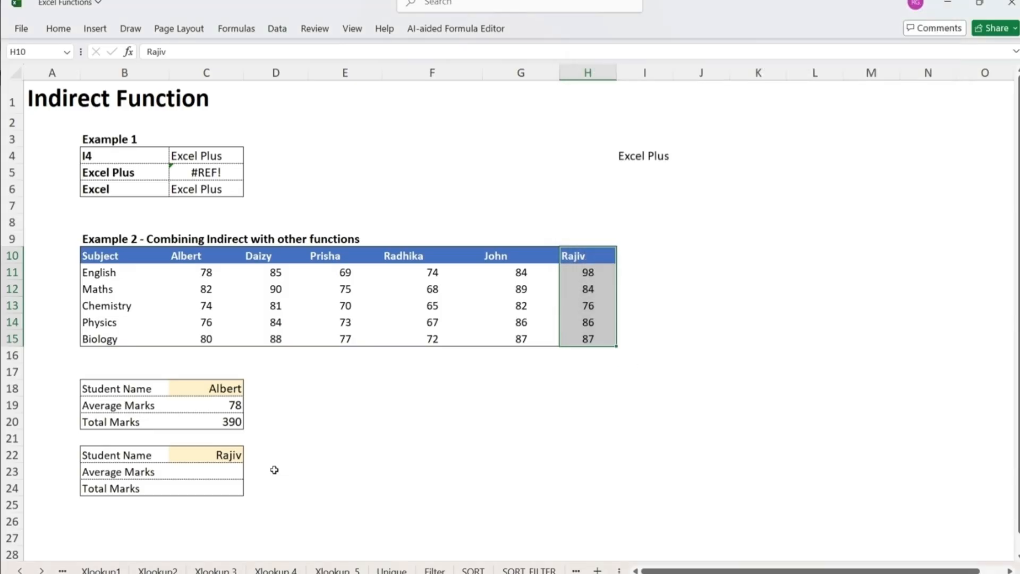
# - Enter =AVERAGE(INDIRECT(C22)) in C23 to calculate the selected student's Average Marks
pyautogui.click(225, 473)
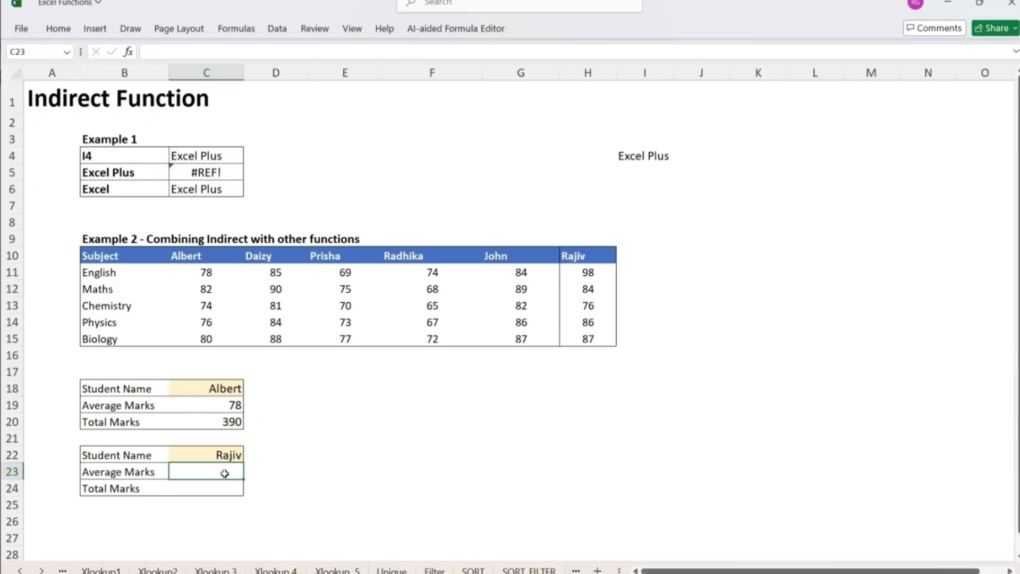
pyautogui.write('=average(')
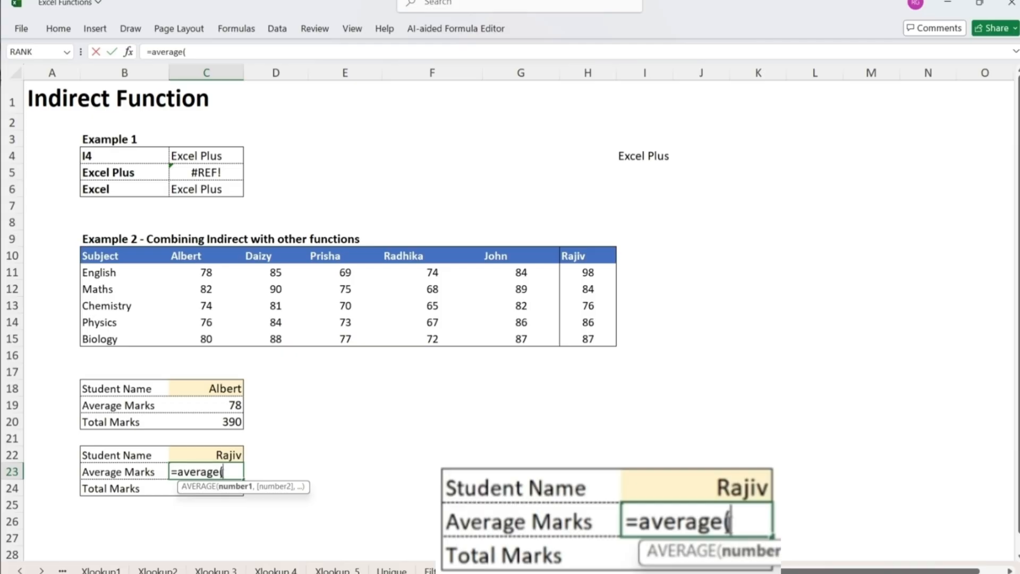
pyautogui.write('indirect(')
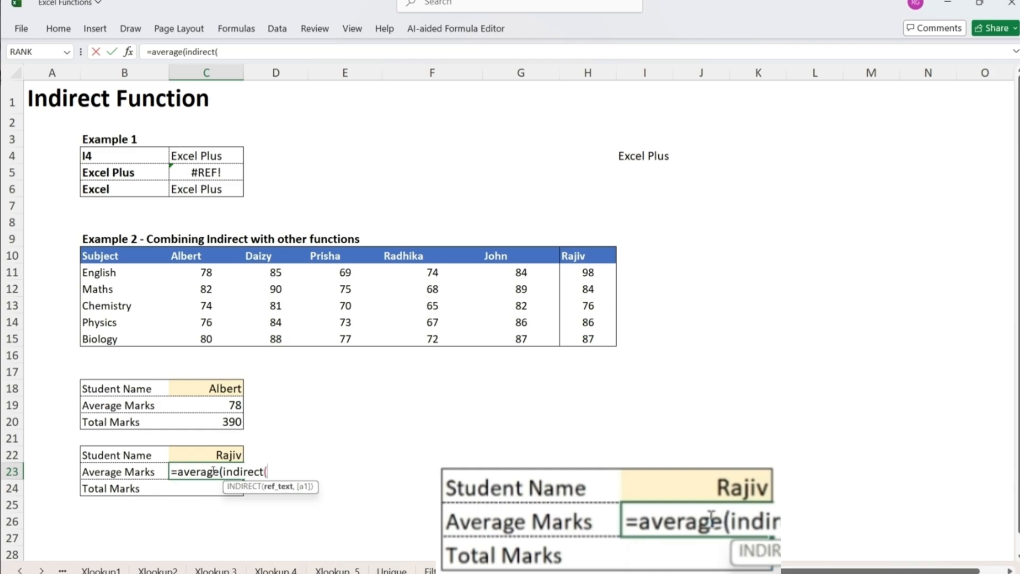
pyautogui.click(222, 454)
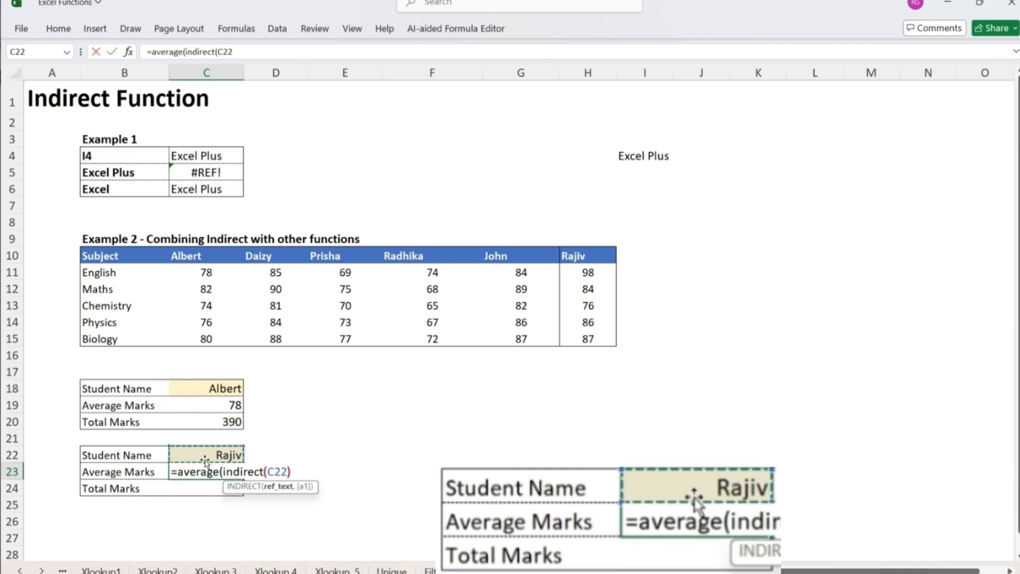
pyautogui.write('))')
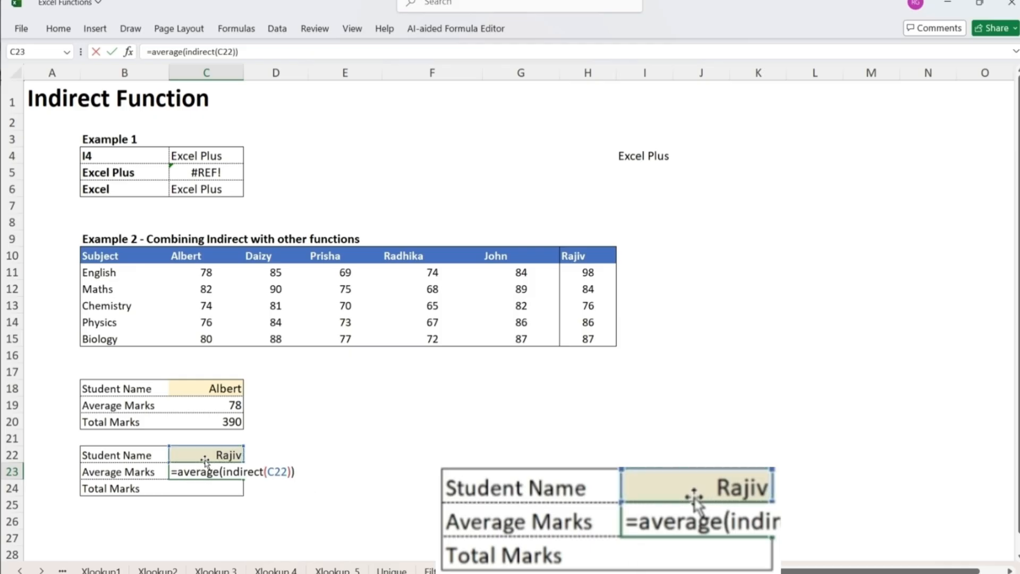
pyautogui.press('Return')
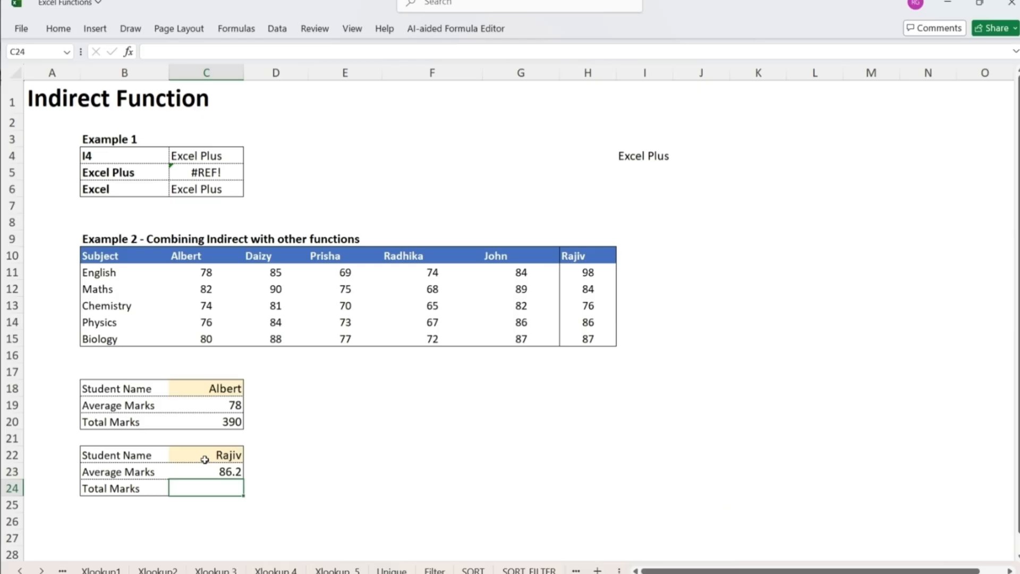
# - Enter =SUM(INDIRECT(C22)) in C24 to calculate the selected student's Total Marks
pyautogui.write('=sum')
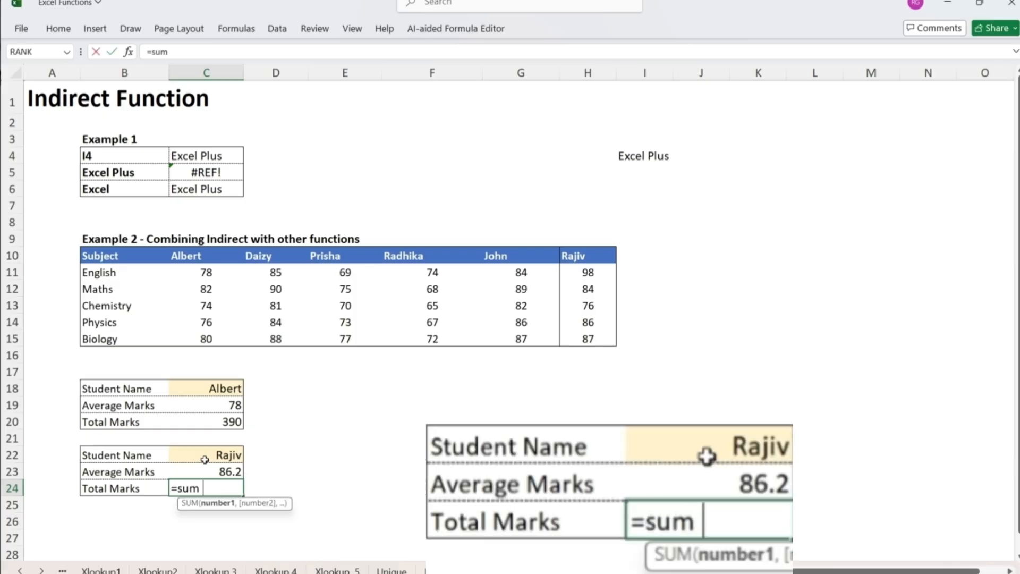
pyautogui.write('(in')
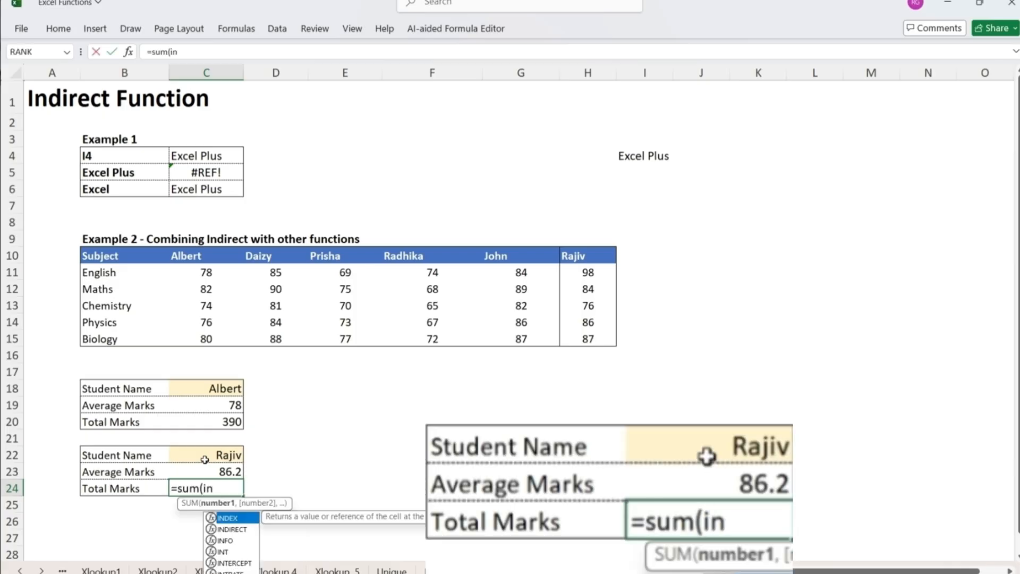
pyautogui.write('direct(')
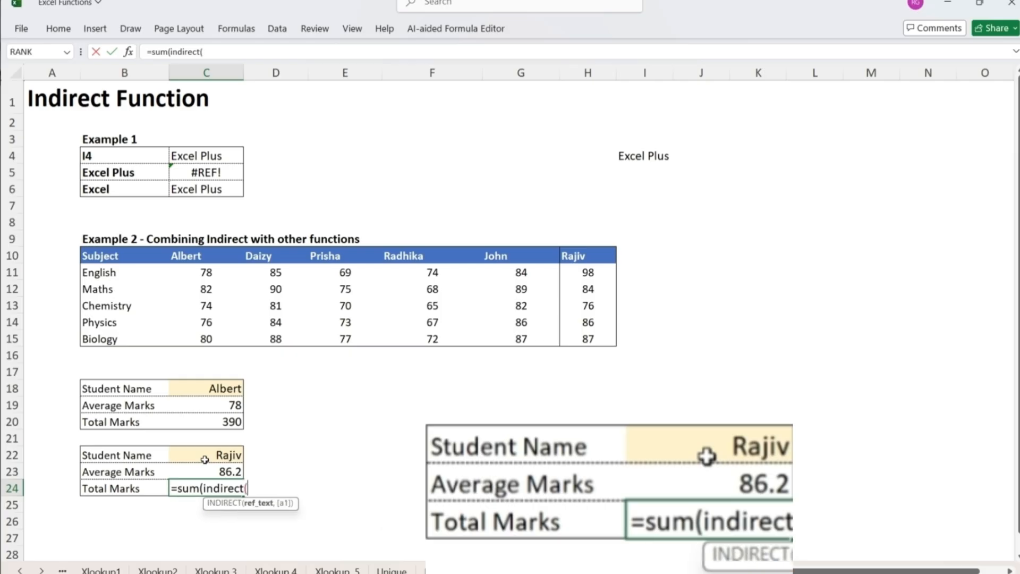
pyautogui.click(228, 456)
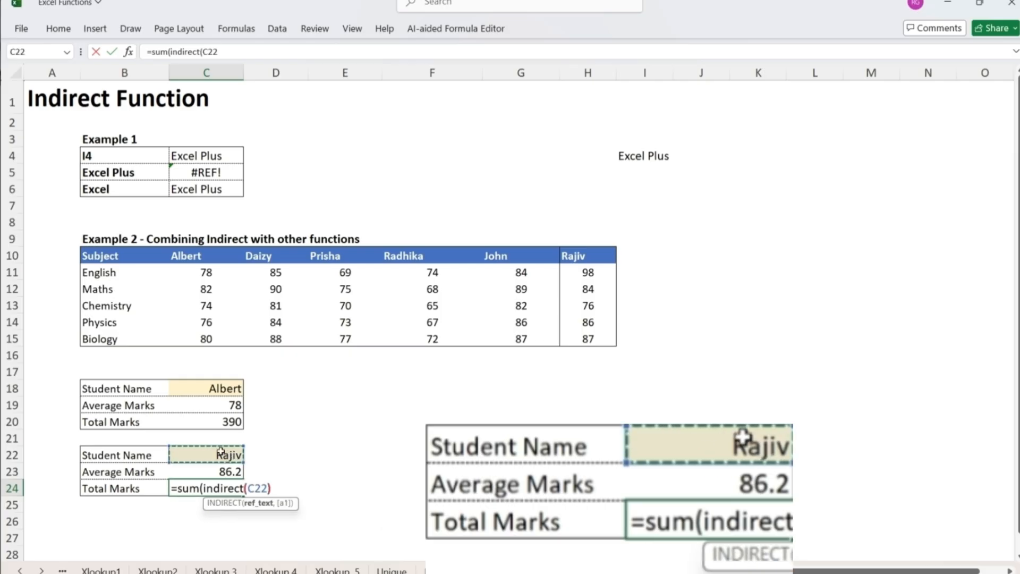
pyautogui.write('))')
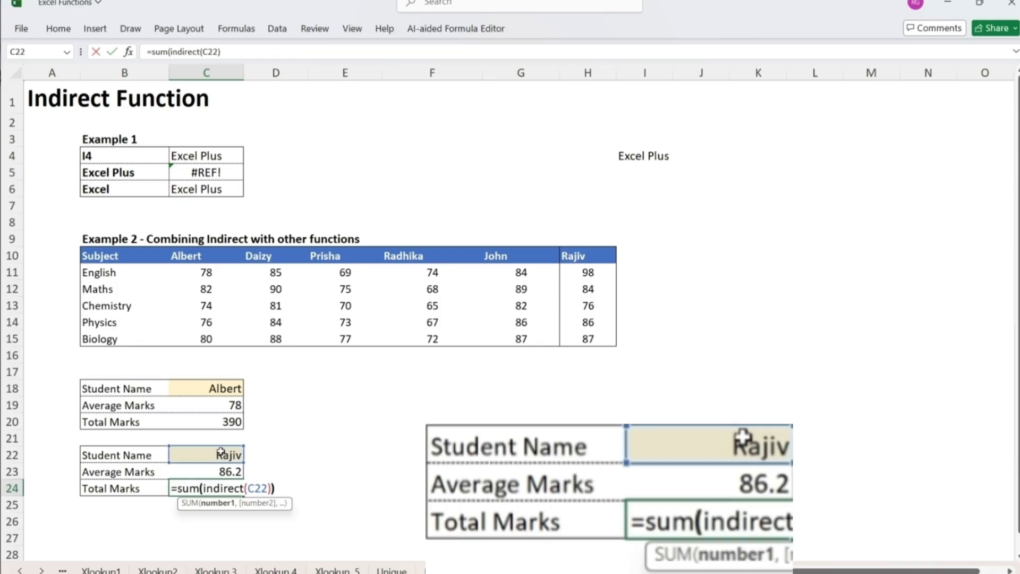
pyautogui.press('Return')
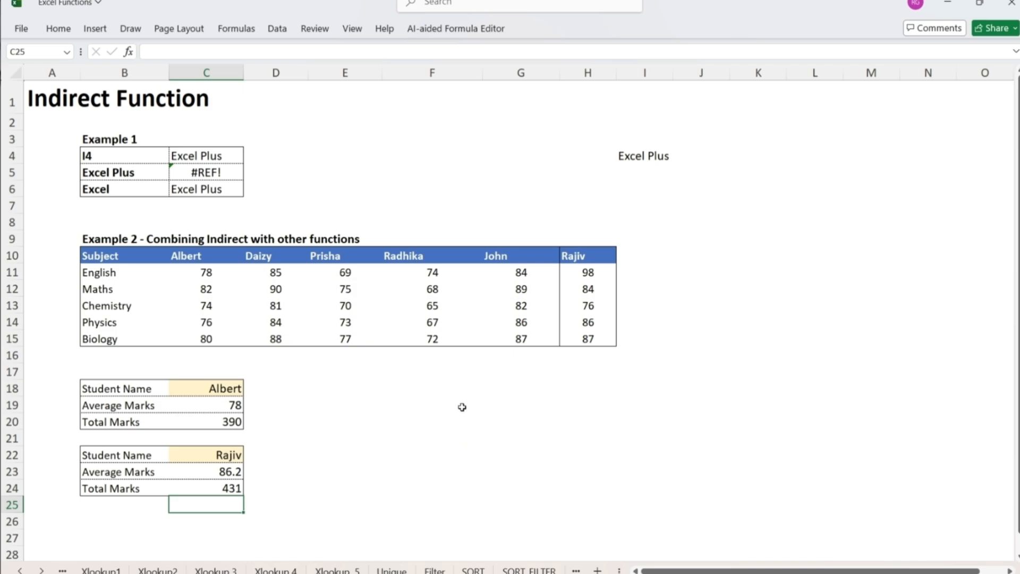
# - Sum the new student's marks in H11:H15 directly in H16 with SUM, to cross-check the Total Marks
pyautogui.click(596, 354)
pyautogui.write('=')
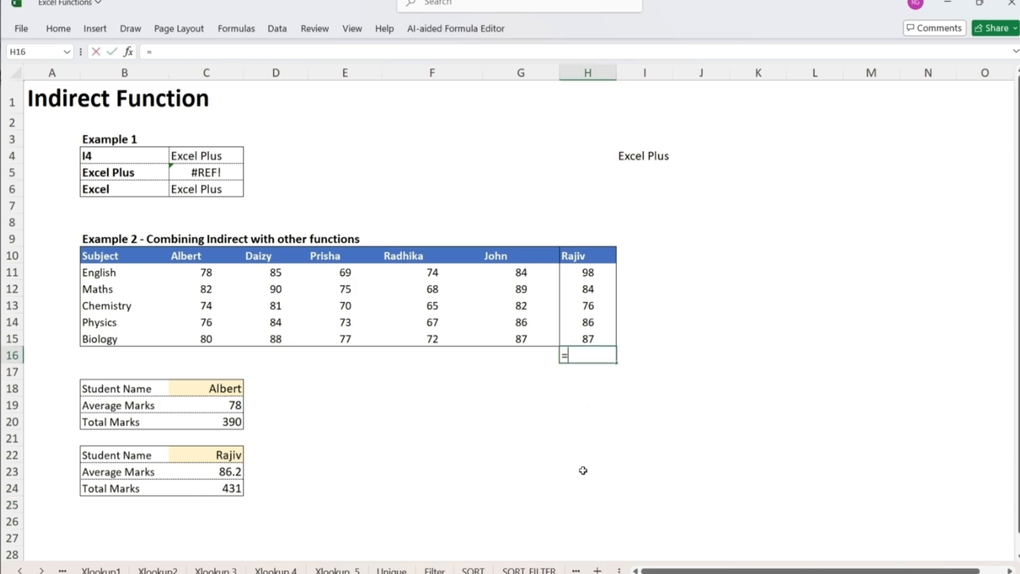
pyautogui.write('sum(')
pyautogui.press('Up')
pyautogui.hotkey('shift', 'Up')
pyautogui.hotkey('shift', 'Up')
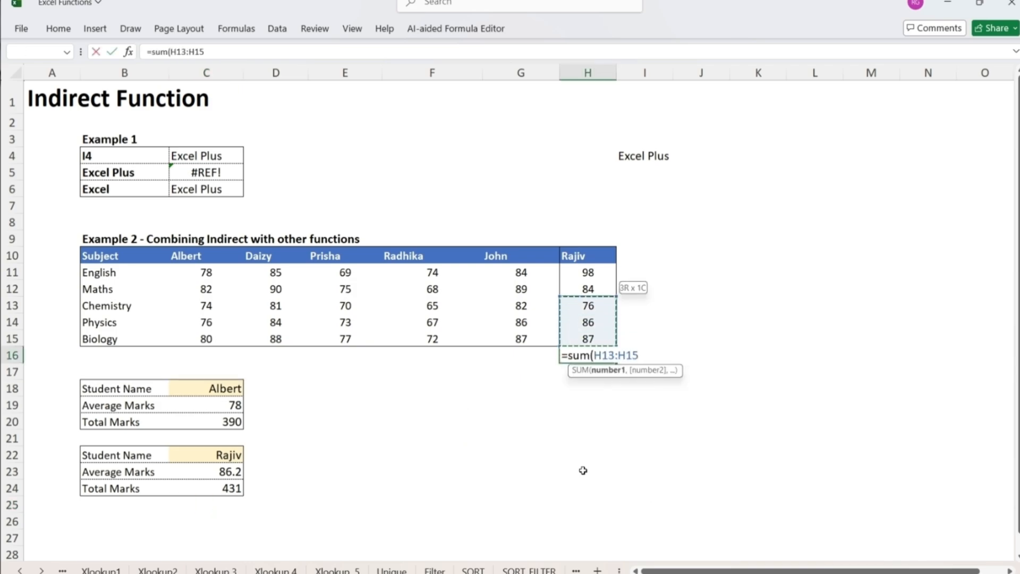
pyautogui.hotkey('shift', 'Up')
pyautogui.hotkey('shift', 'Up')
pyautogui.write(')')
pyautogui.press('Return')
pyautogui.press('Up')
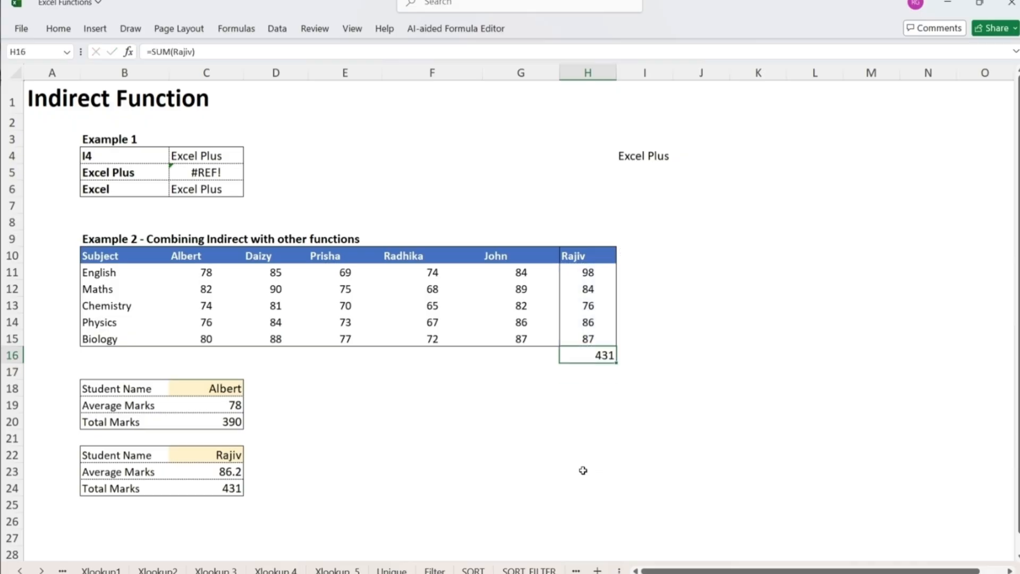